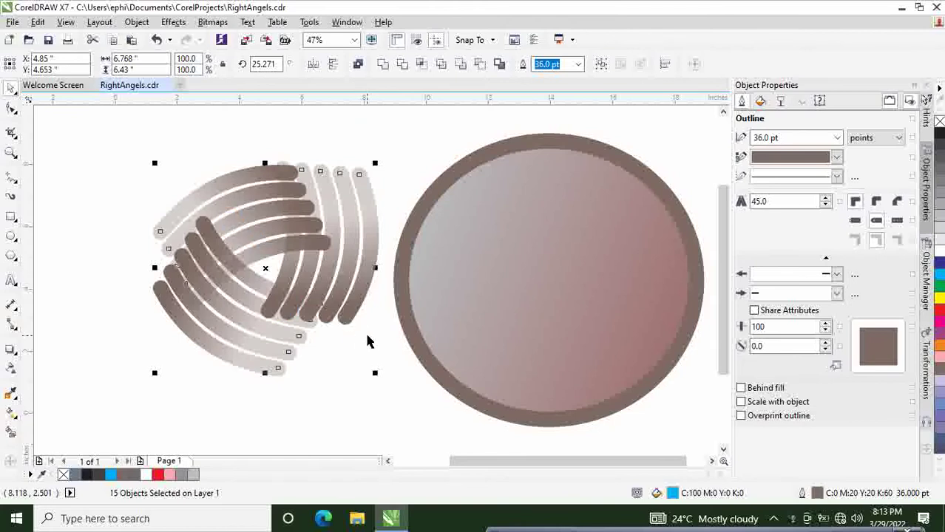
Step: Create a new blank document and paste the 15 copied striped curves into it
key("ctrl+n")
left_click(472, 395)
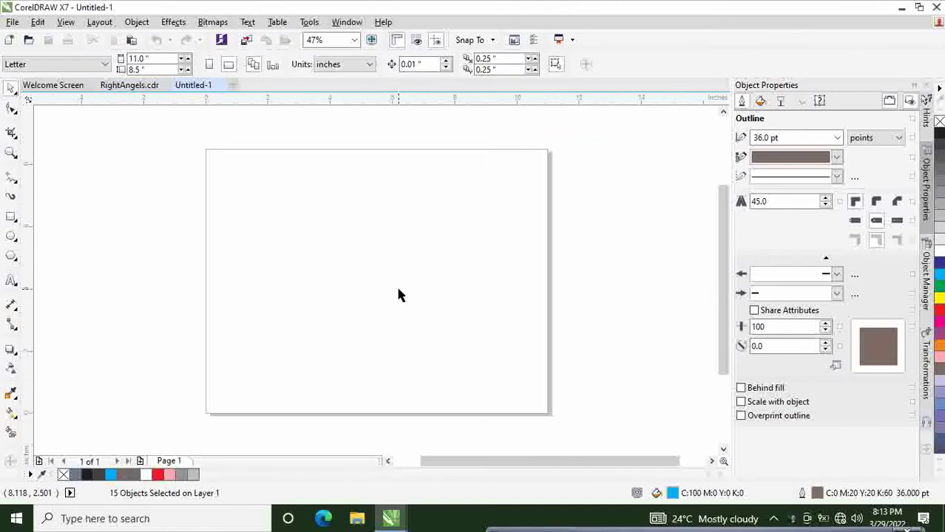
key("ctrl+v")
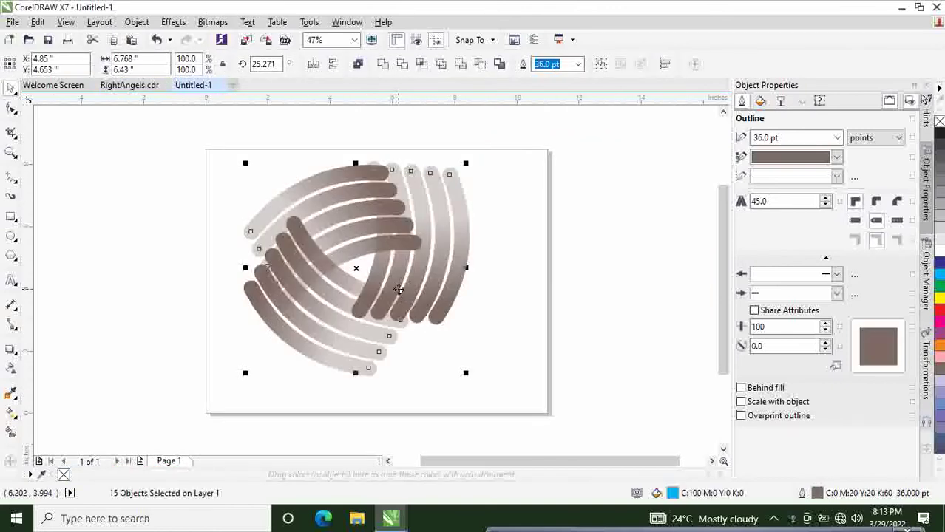
Step: Hide the page border around the pasted curves and deselect them
left_click(66, 22)
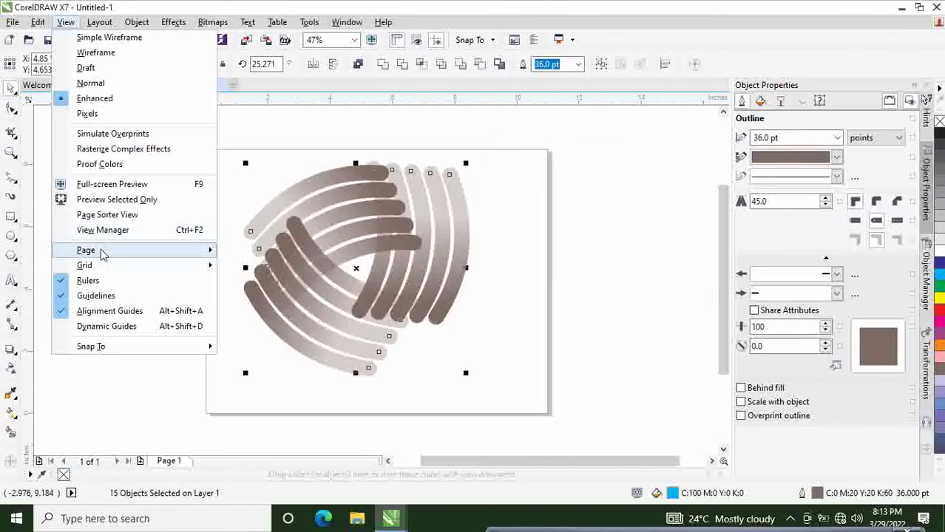
left_click(223, 254)
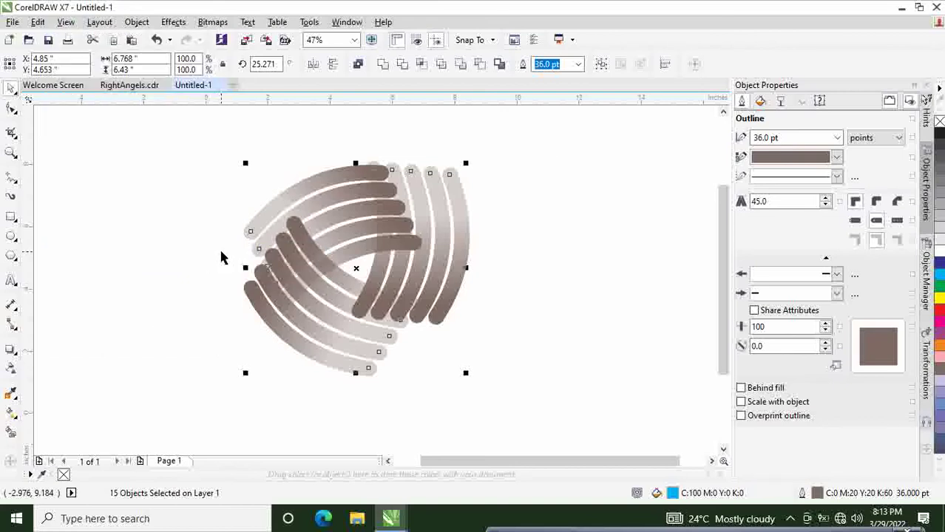
left_click(531, 250)
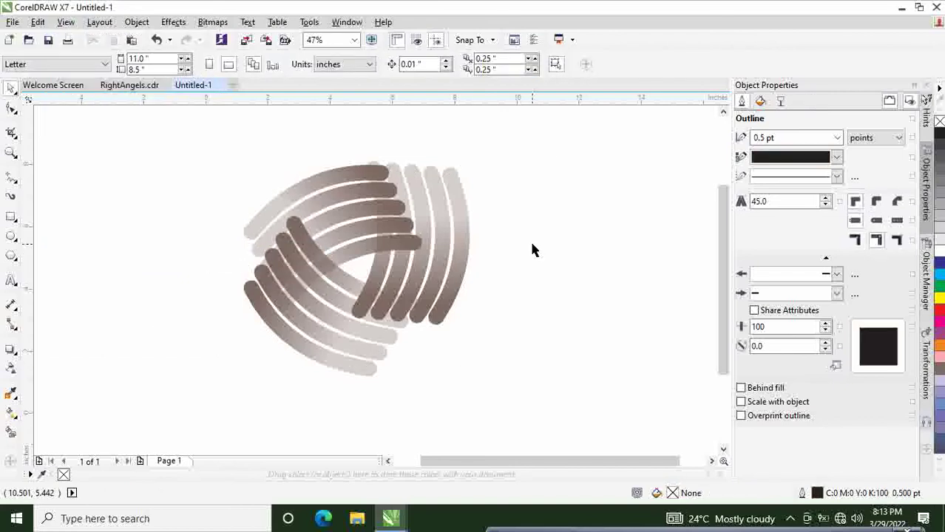
Step: Create a second new document and copy the gradient-filled circle into it from RightAngels.cdr
key("ctrl+n")
left_click(458, 396)
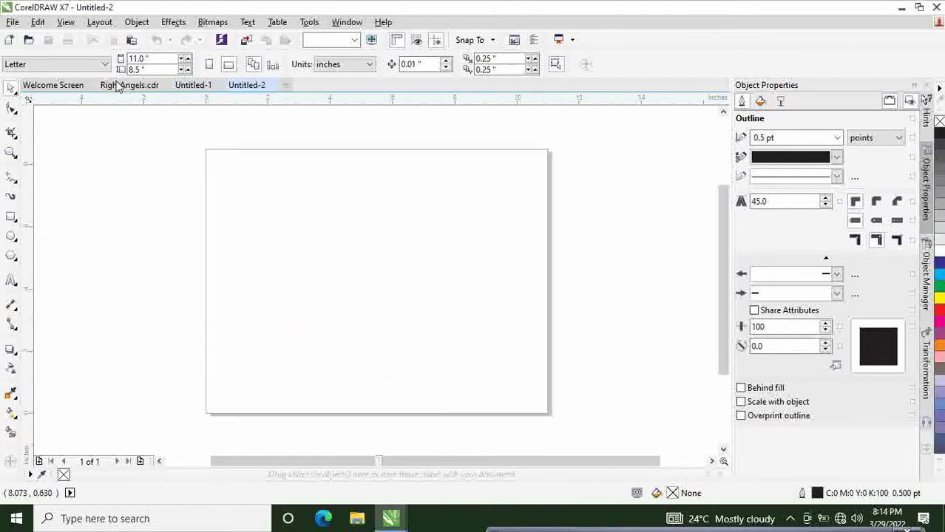
left_click(118, 85)
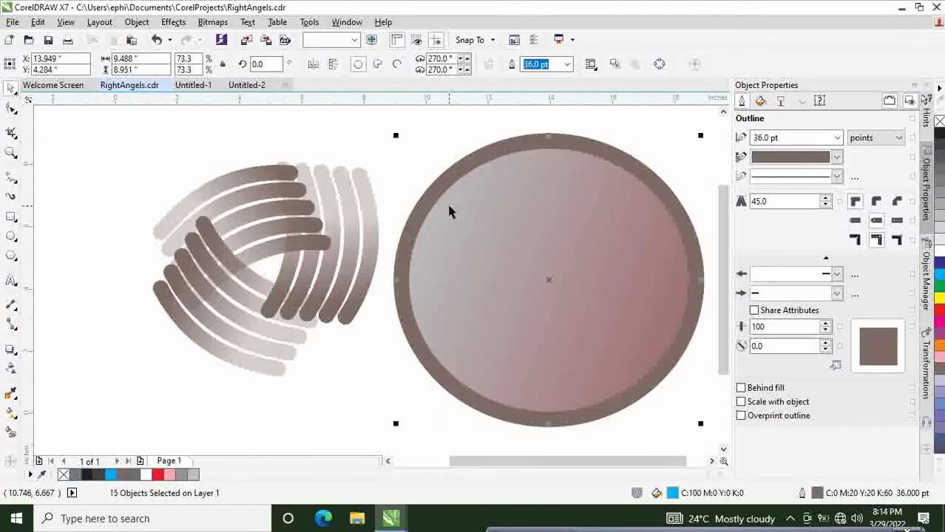
right_click(449, 212)
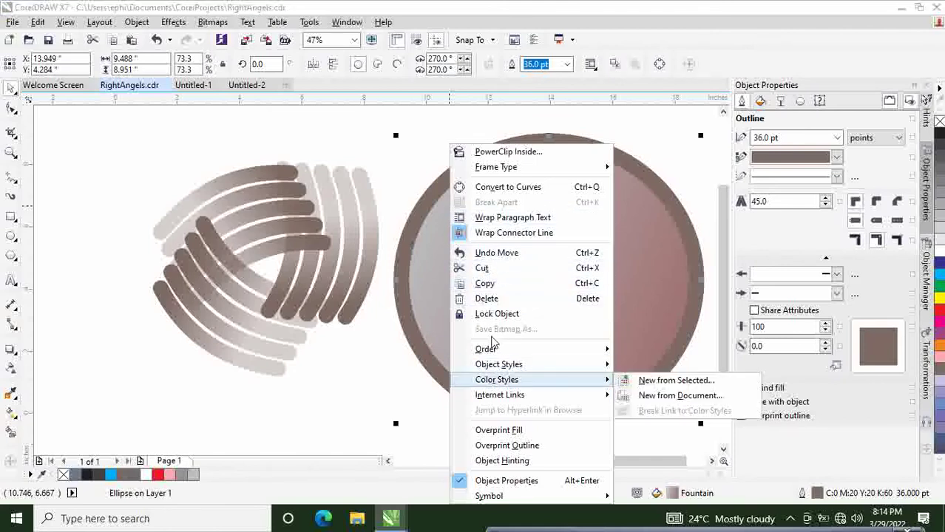
left_click(494, 284)
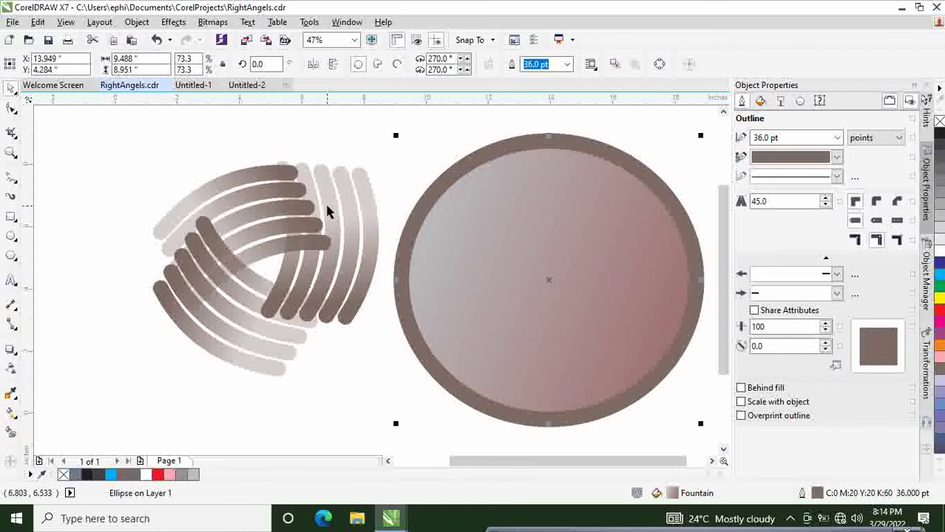
left_click(250, 85)
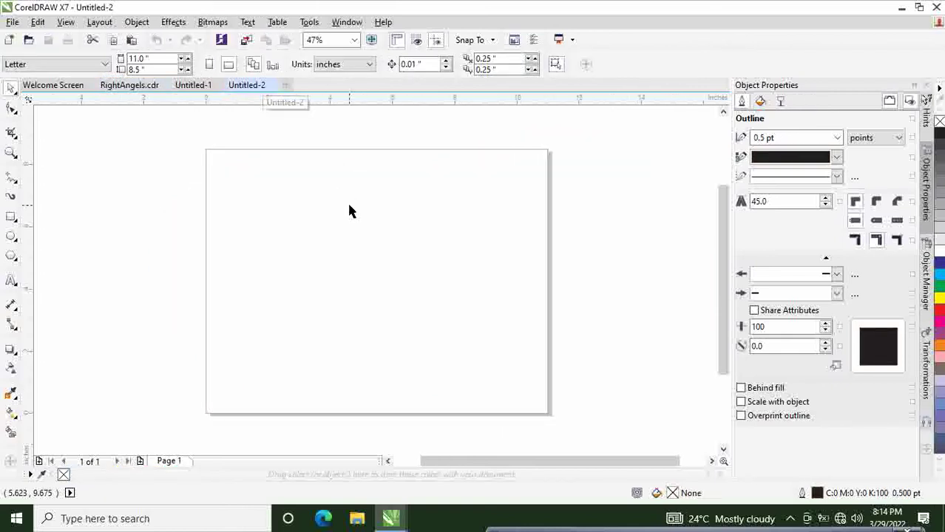
key("ctrl+v")
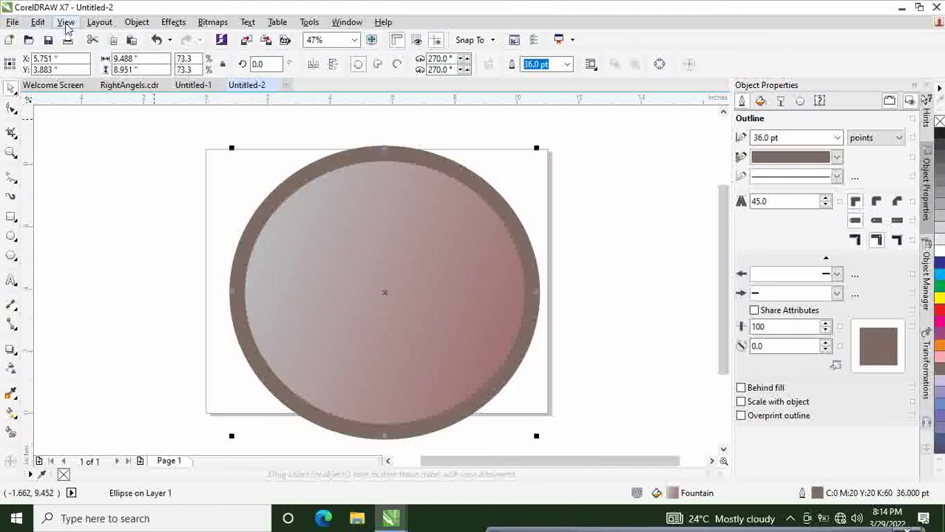
Step: Hide the page border in the circle's document and clear the selection
left_click(66, 22)
left_click(237, 251)
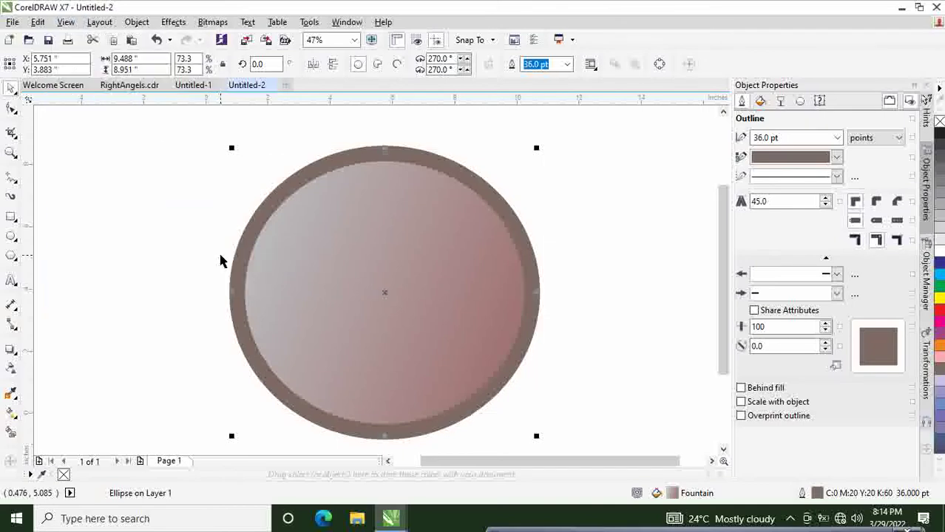
left_click(566, 310)
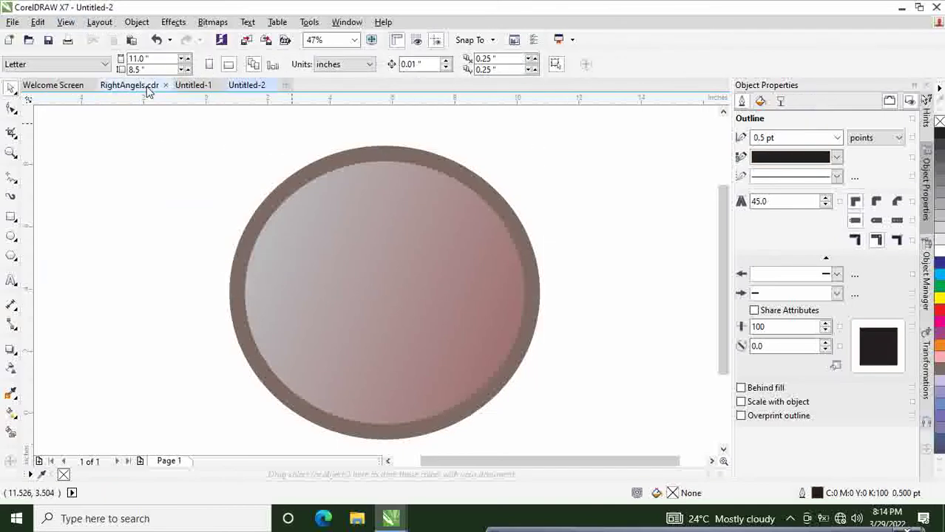
Step: Undo the recent moves of the circle in RightAngels.cdr and close that document
left_click(147, 86)
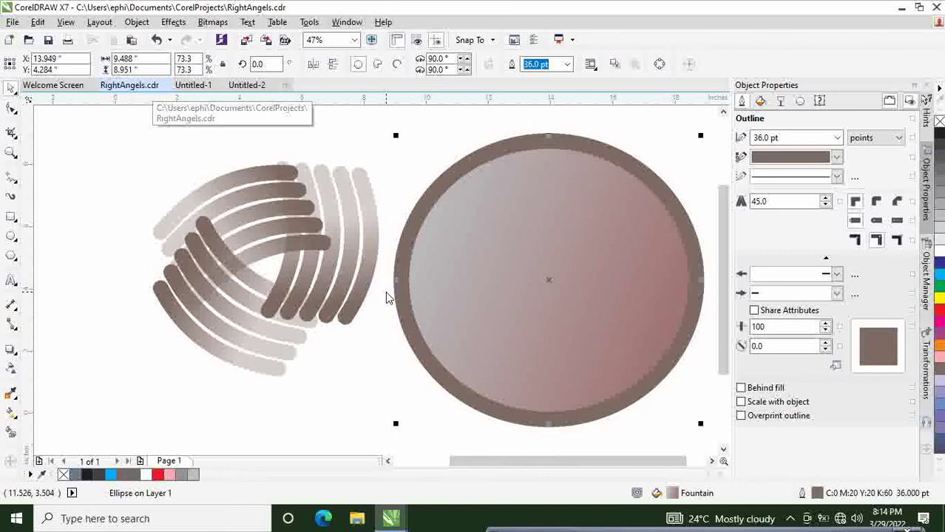
key("ctrl+z")
key("ctrl+z")
key("z")
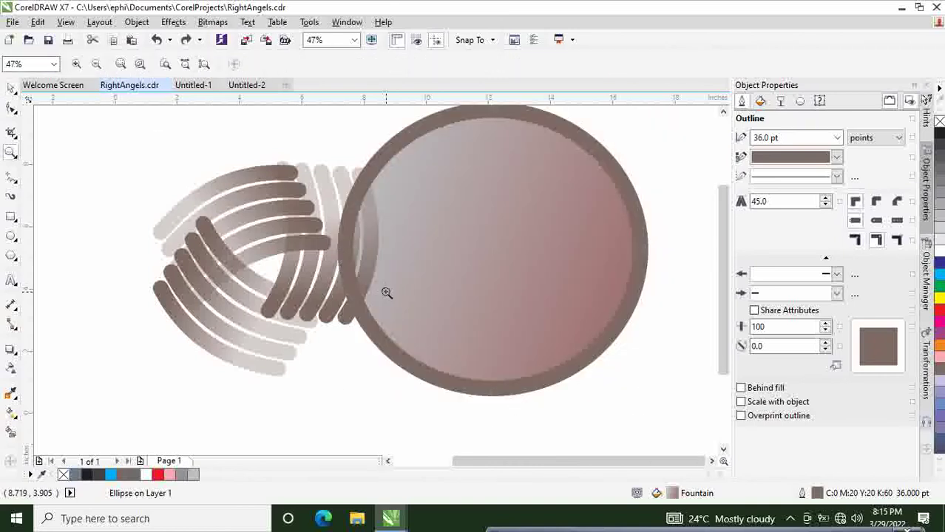
key("ctrl+z")
left_click(544, 310)
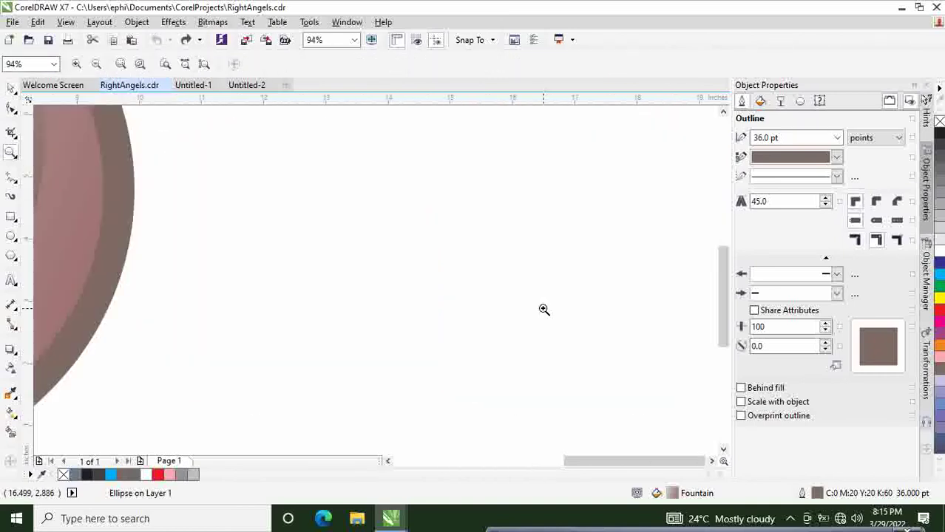
left_click(95, 64)
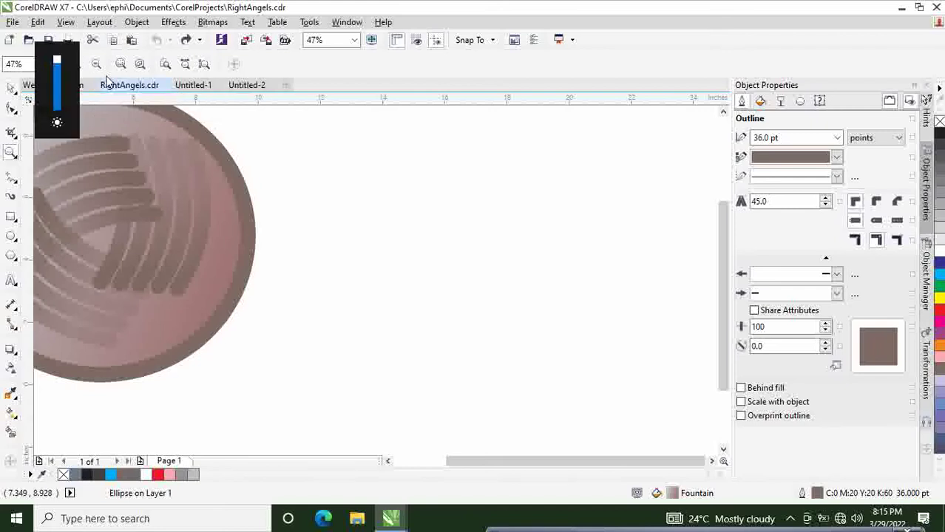
left_click(96, 65)
left_click_drag(477, 466, 386, 461)
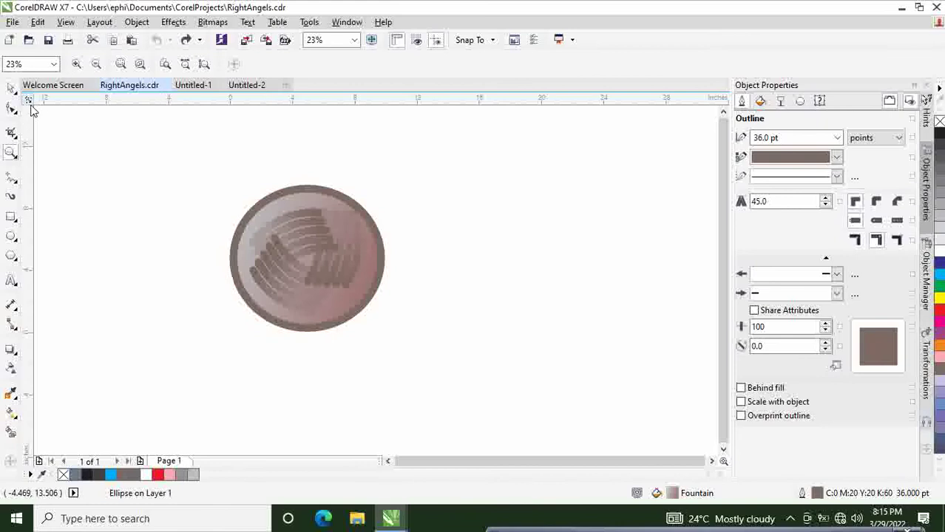
left_click(11, 88)
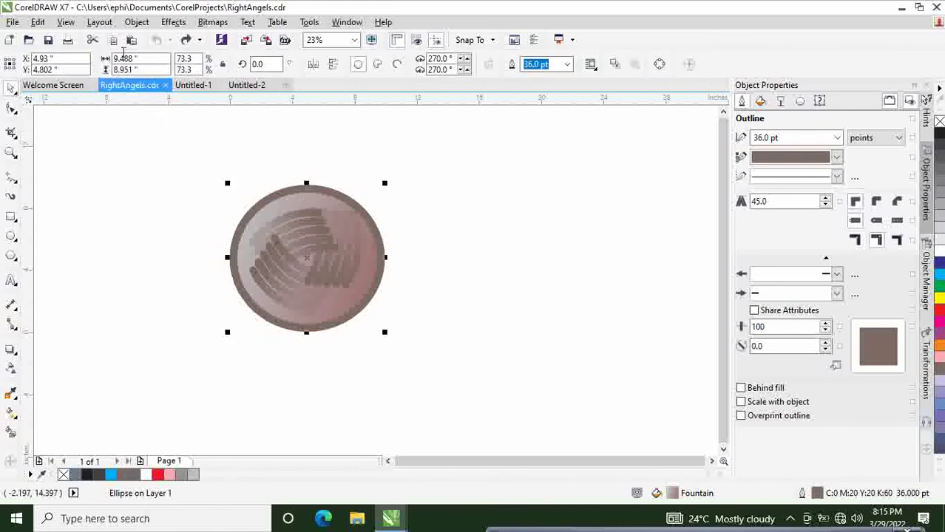
left_click(166, 85)
left_click(472, 282)
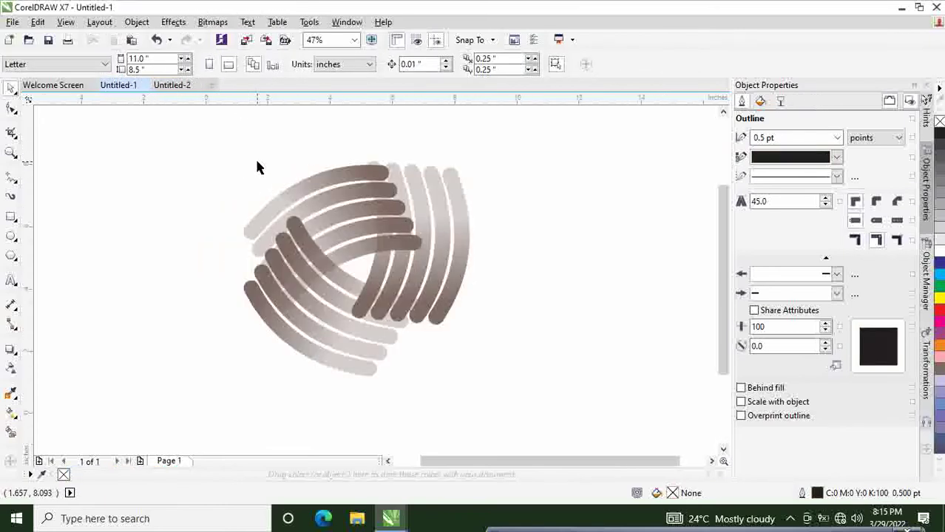
Step: Move all 15 striped curves left and slightly up, centring them at about X 2.677, Y 4.93 in
left_click_drag(204, 137, 491, 388)
left_click_drag(358, 274, 291, 264)
left_click(484, 244)
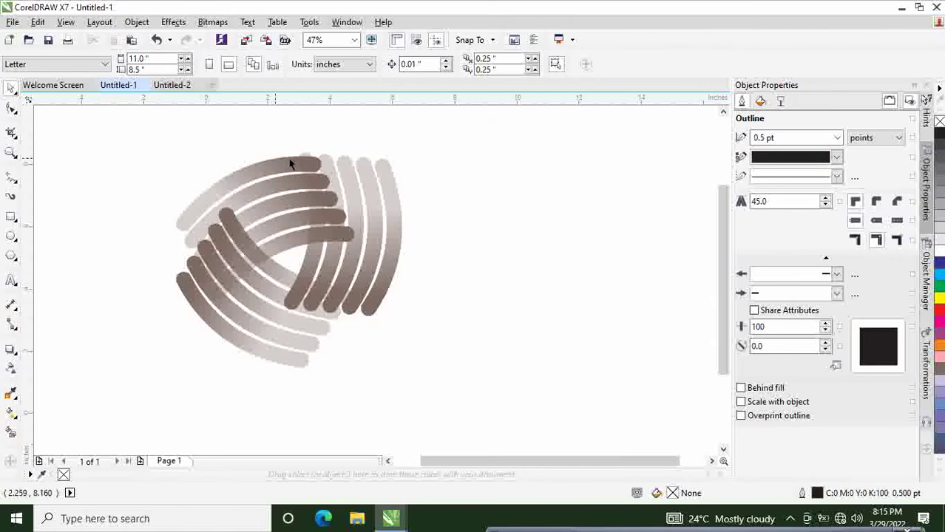
Step: Rotate all 15 striped curves clockwise together to an angle of about 306.5°
left_click_drag(150, 128, 436, 388)
left_click(342, 272)
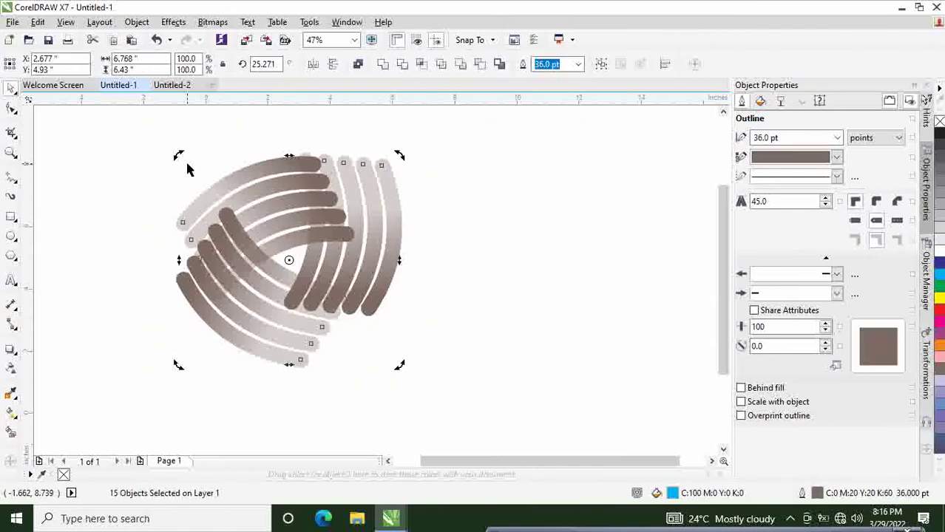
left_click_drag(179, 157, 355, 160)
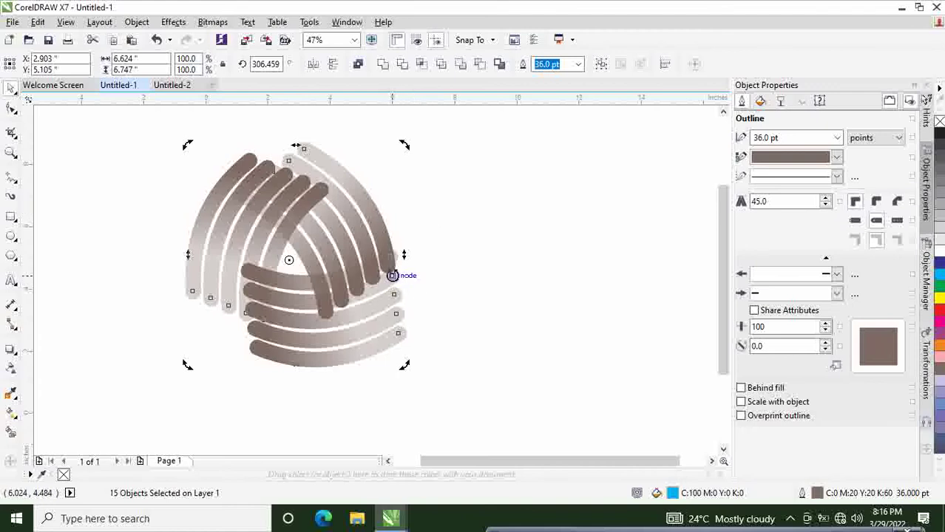
left_click(508, 211)
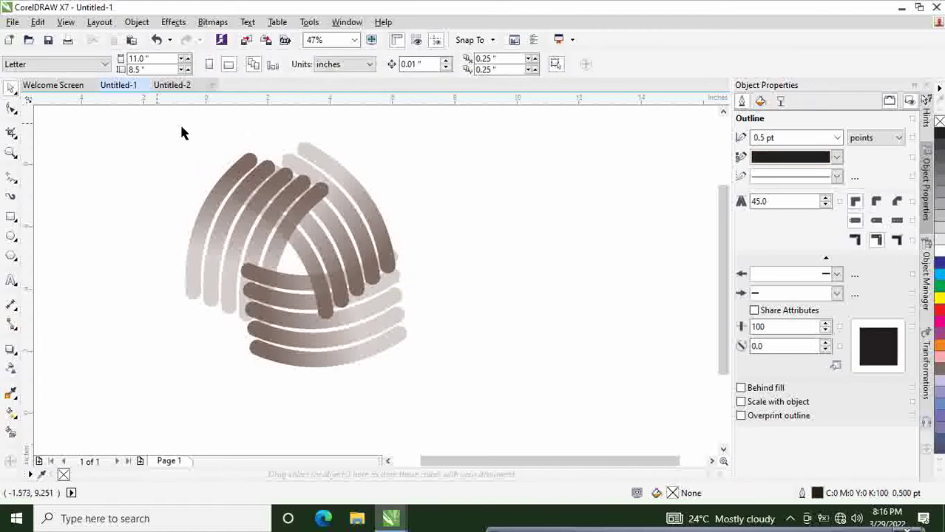
Step: Move the rotated group of 15 curves right, centring it at about X 5.89, Y 4.611 in
left_click_drag(157, 124, 438, 380)
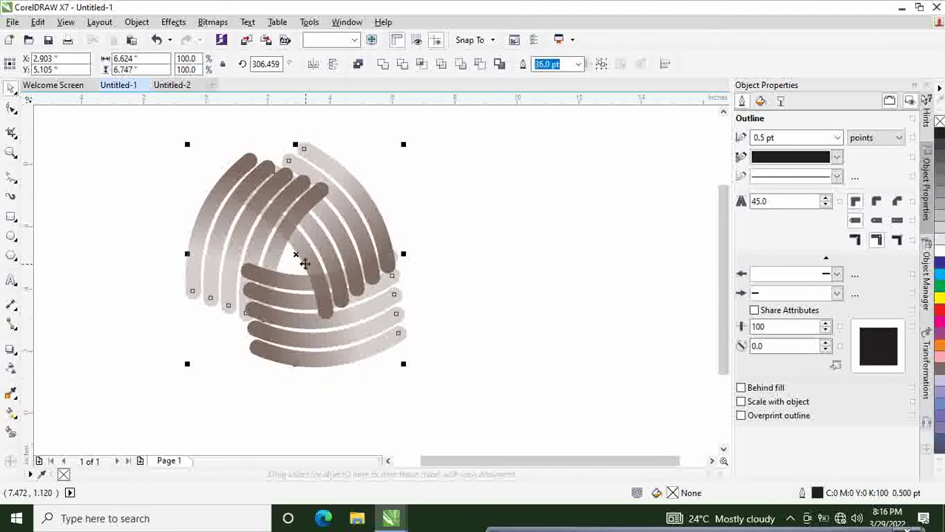
left_click_drag(305, 264, 393, 278)
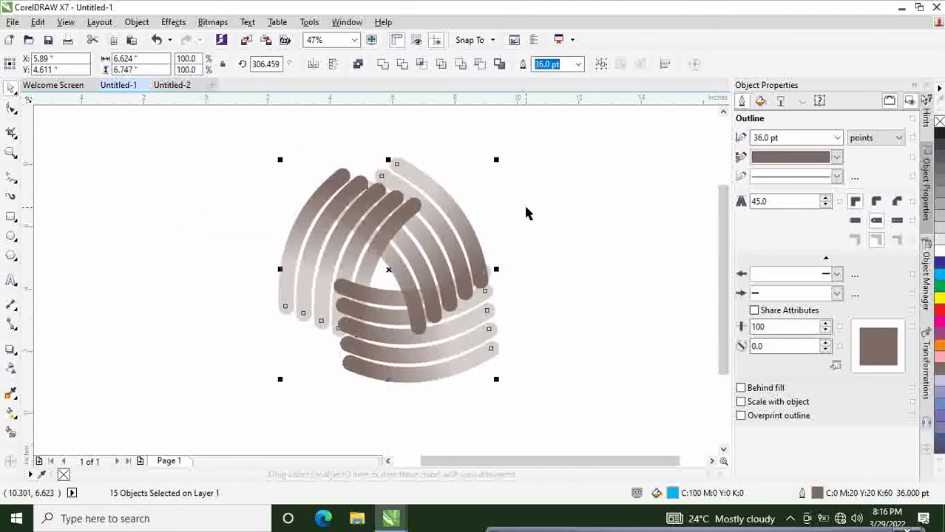
left_click(568, 196)
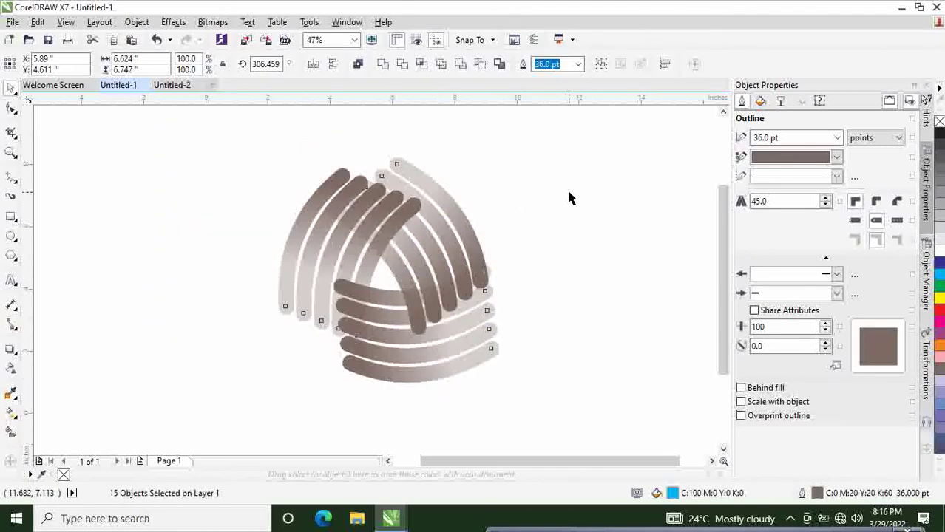
Step: Enlarge the five curves of the left-hand band together to about 5.78 by 7.243 in
left_click(284, 312)
left_click(318, 328, "shift")
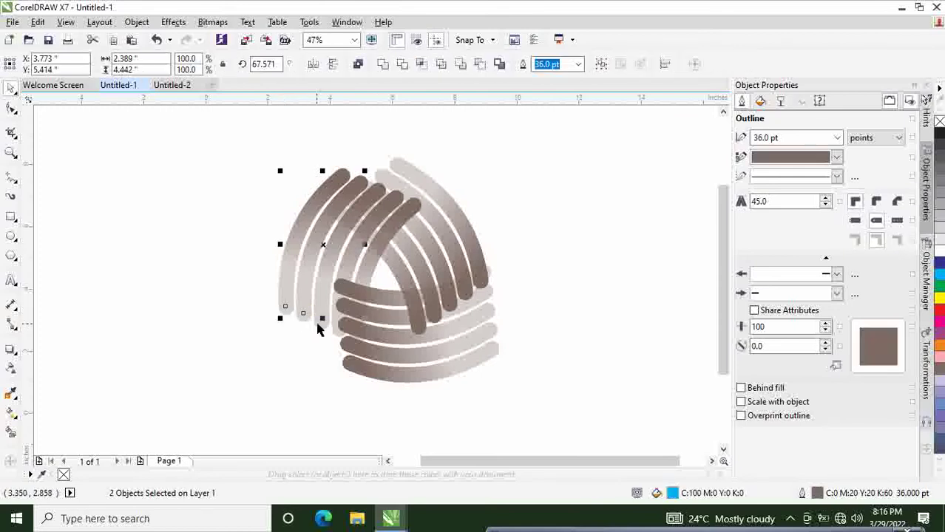
left_click(321, 327, "shift")
left_click(337, 331, "shift")
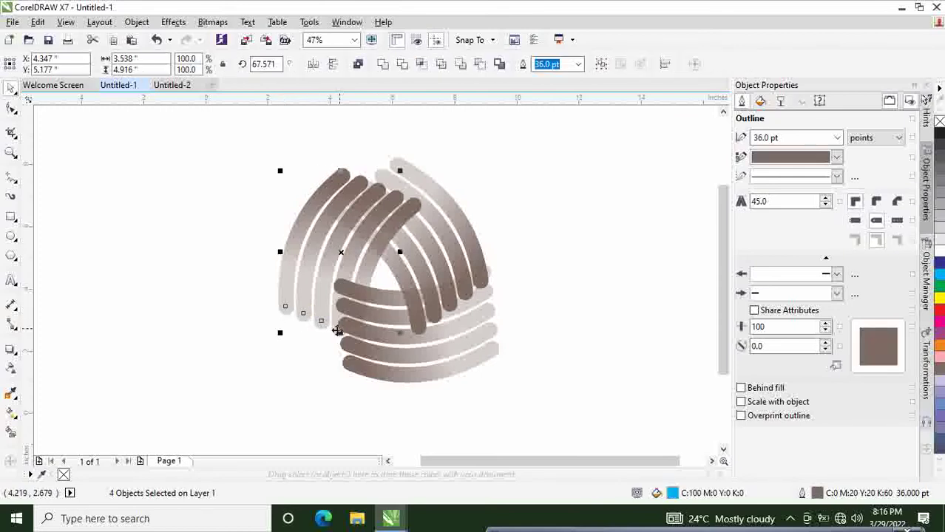
left_click(362, 280, "shift")
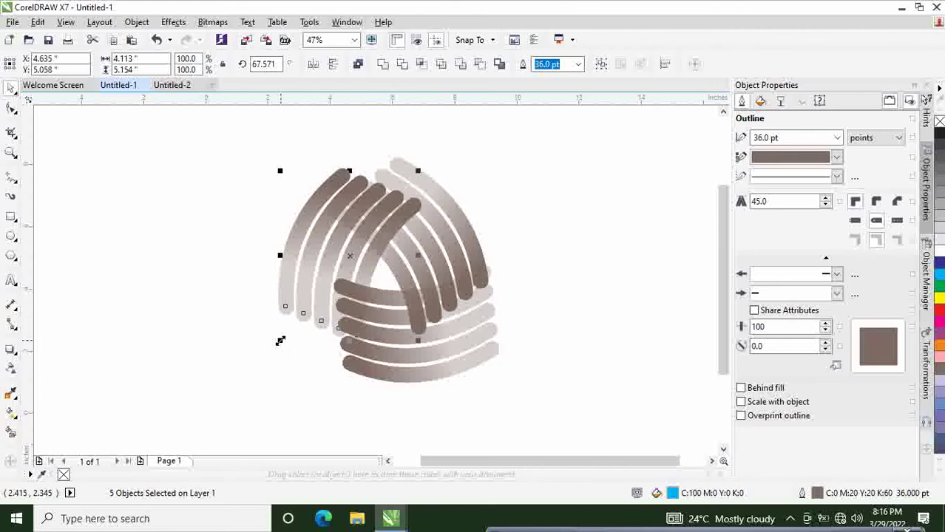
left_click_drag(280, 341, 253, 415)
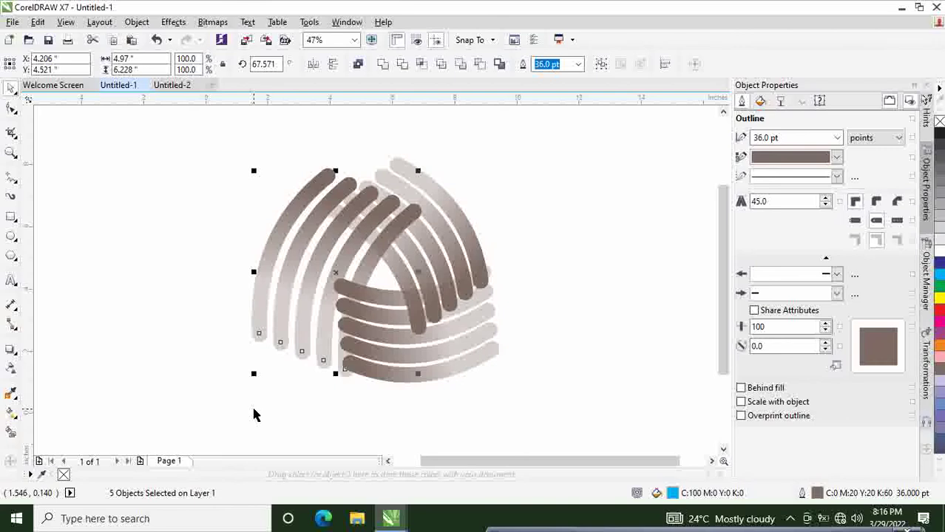
left_click_drag(419, 170, 464, 143)
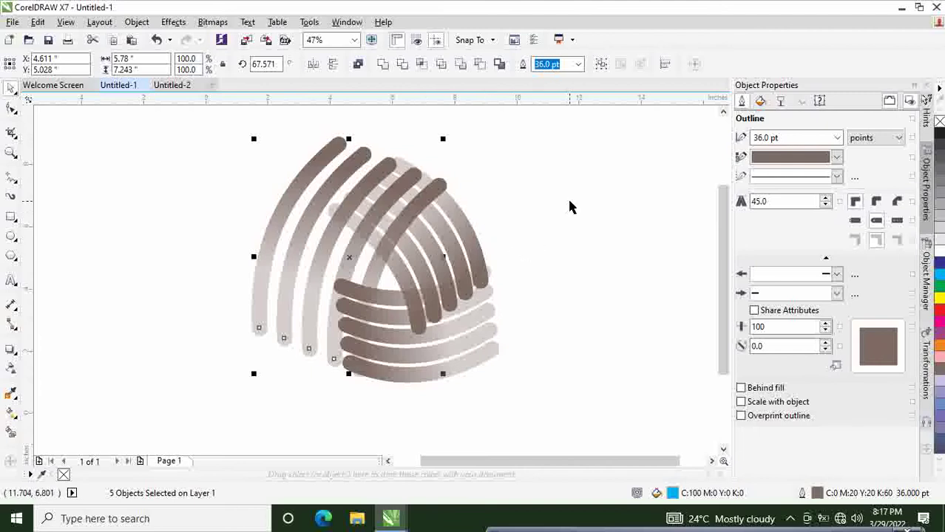
Step: Try enlarging the five left-hand curves further to about 6.082 by 7.621 in, and undo that scaling
left_click_drag(443, 139, 455, 129)
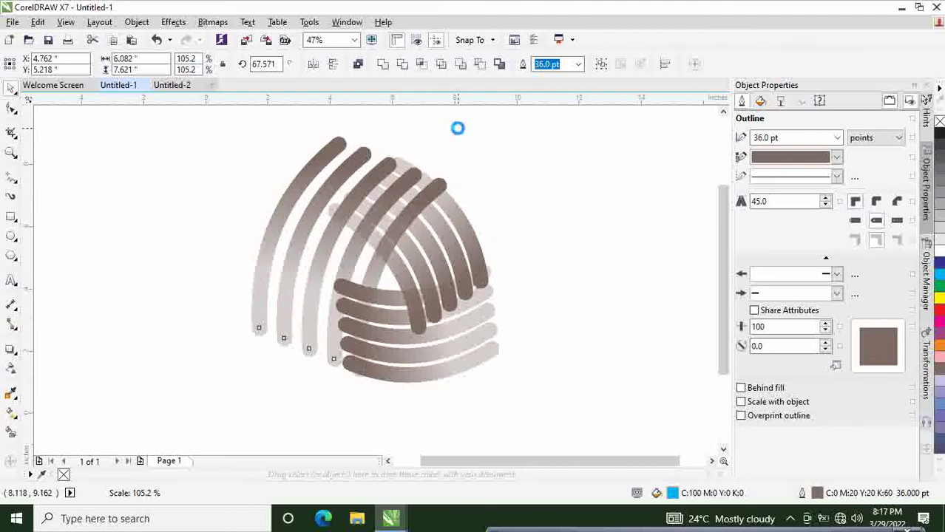
left_click(589, 184)
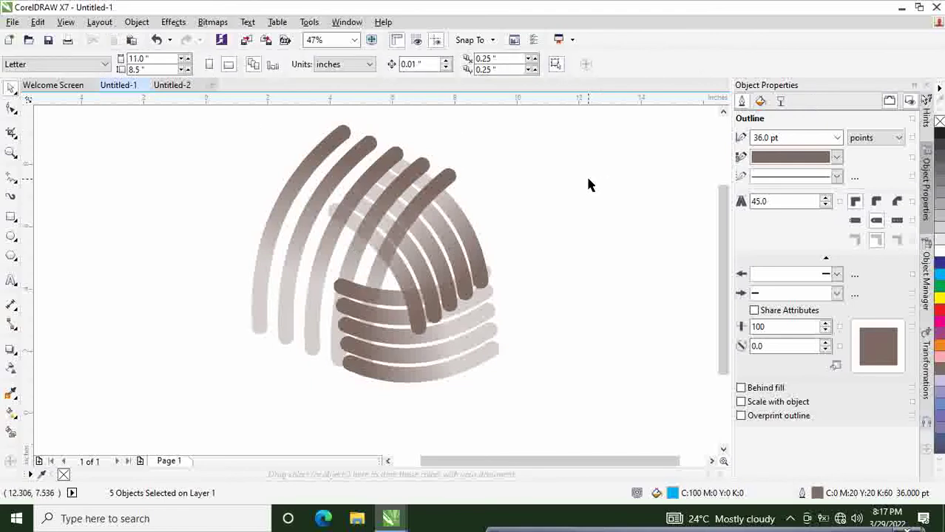
key("ctrl+z")
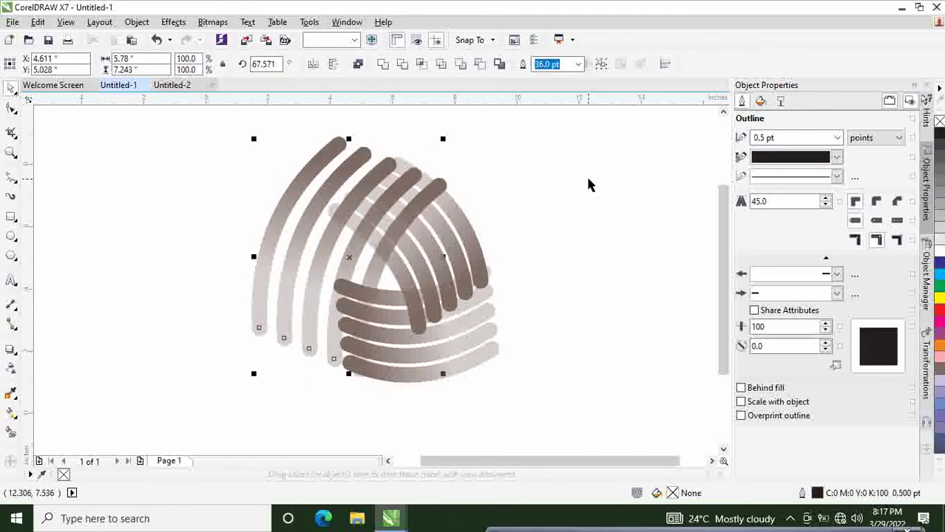
Step: Undo the left-hand band's enlargement and the 15-curve group's last move, keeping the clockwise rotation of the group
key("ctrl+z")
key("ctrl+z")
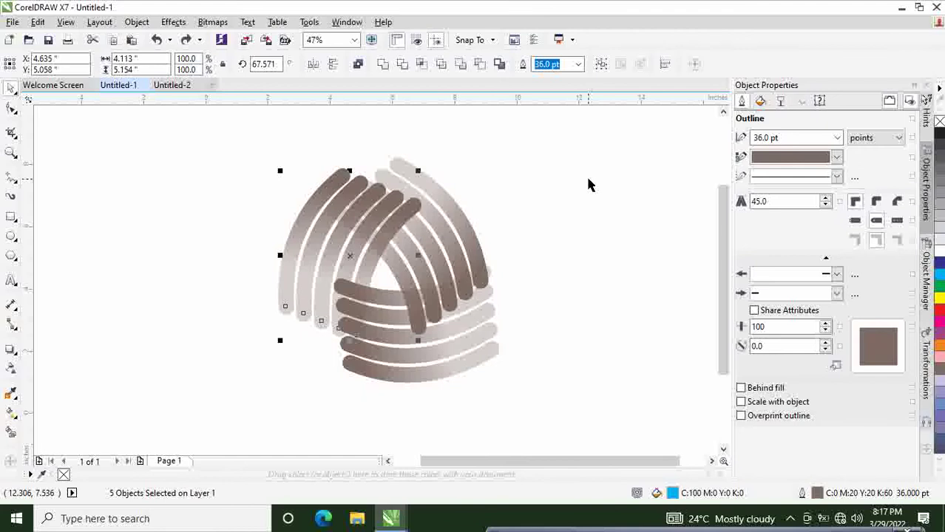
key("ctrl+z")
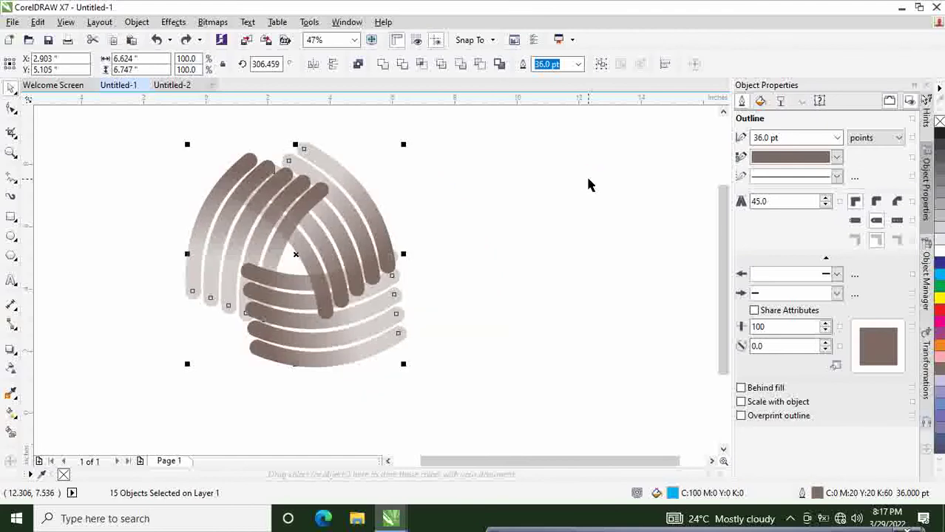
key("ctrl+z")
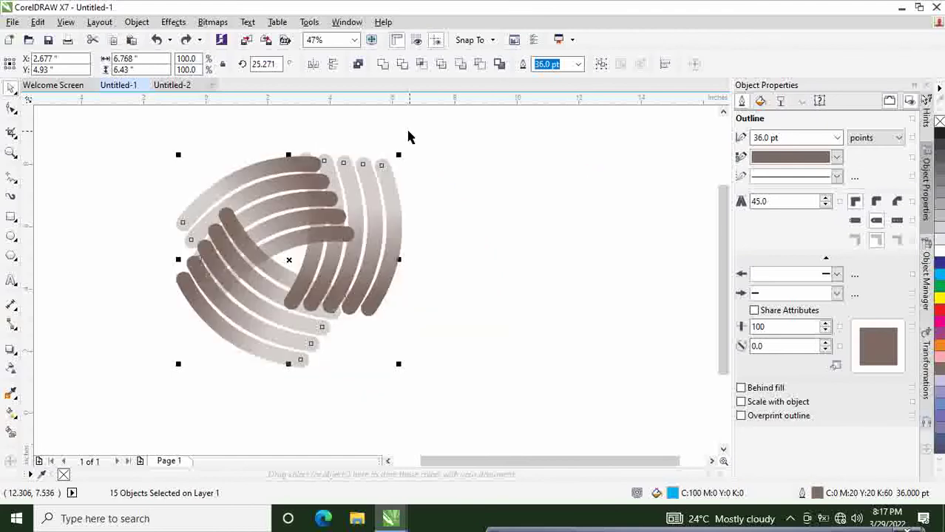
left_click(186, 39)
left_click(449, 187)
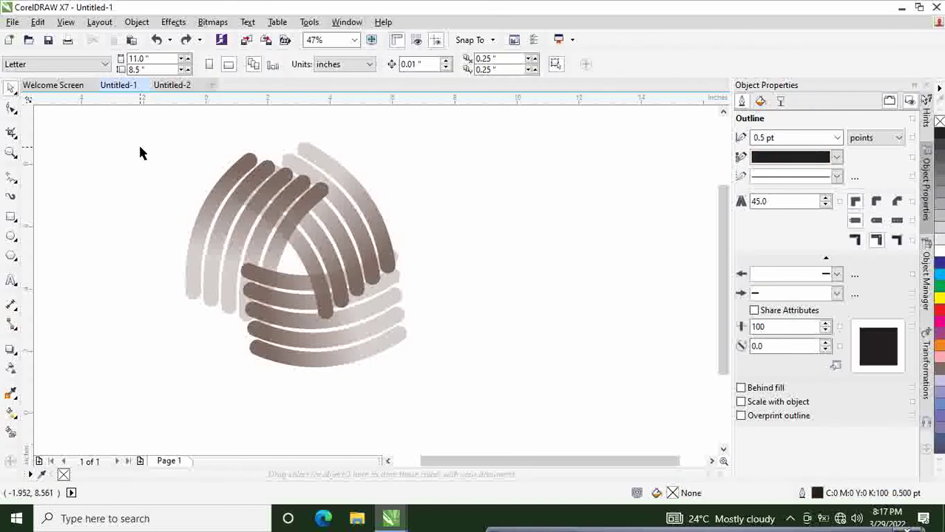
Step: Move all 15 striped curves together, centring them at about X 5.611, Y 4.074 in
left_click_drag(136, 132, 430, 388)
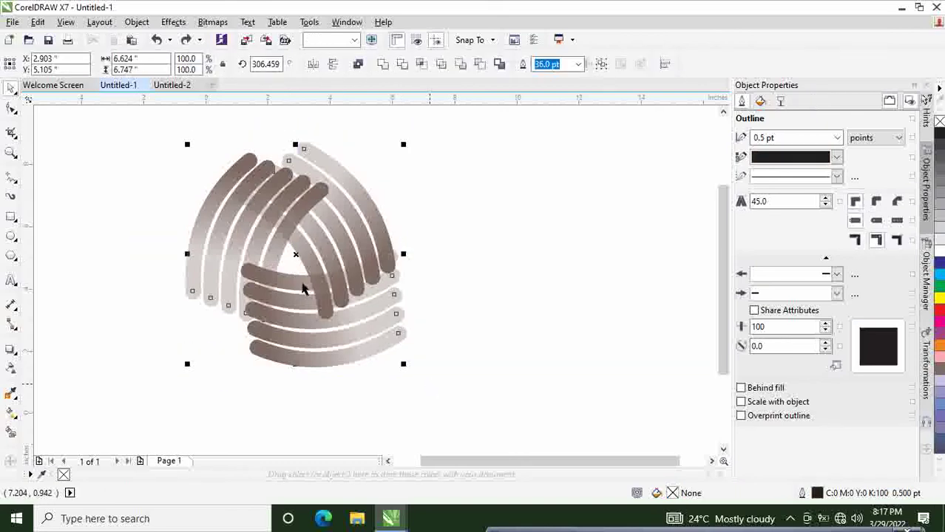
left_click_drag(306, 283, 355, 327)
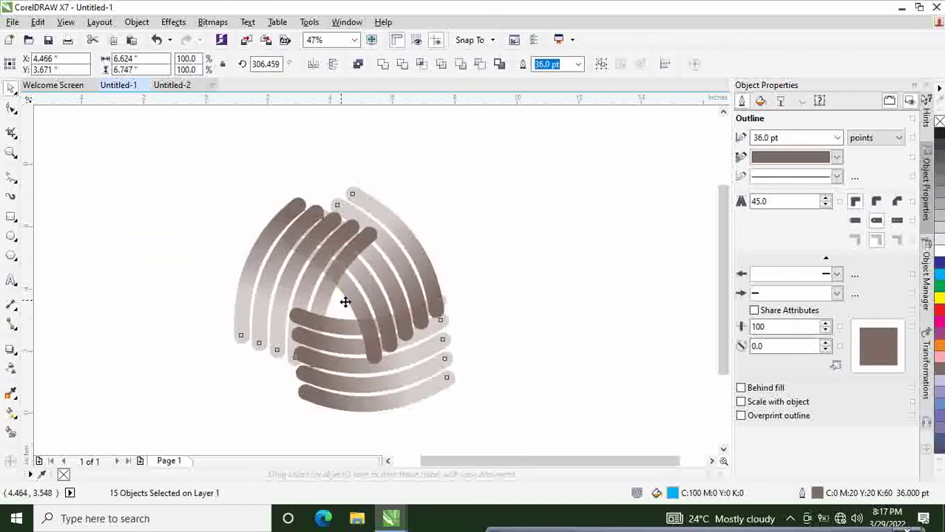
left_click(545, 227)
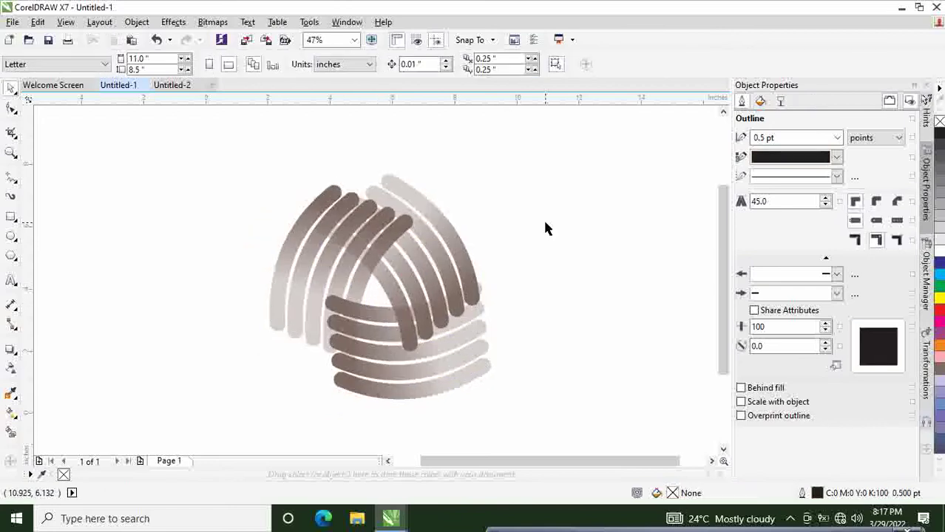
Step: Try moving the outermost curve of the left-hand band away from the group, and undo that move
left_click(445, 302)
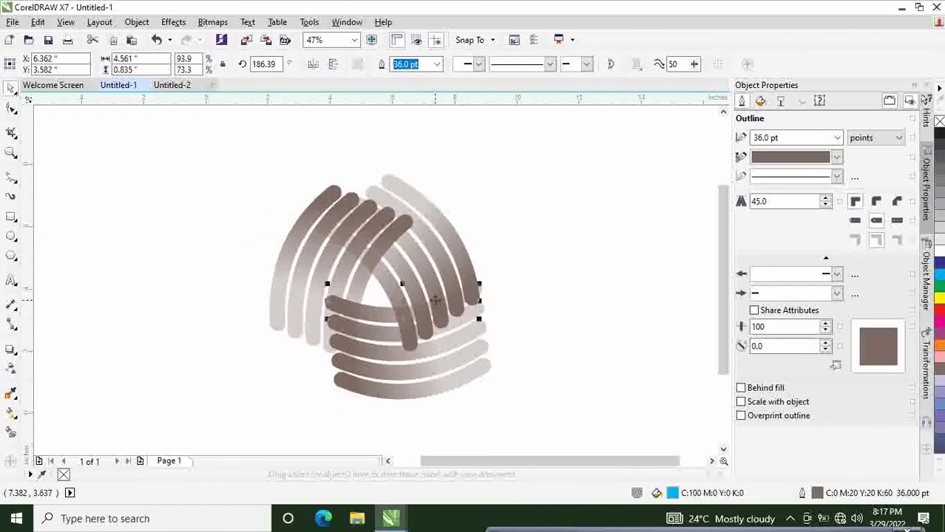
left_click(539, 214)
left_click(315, 204)
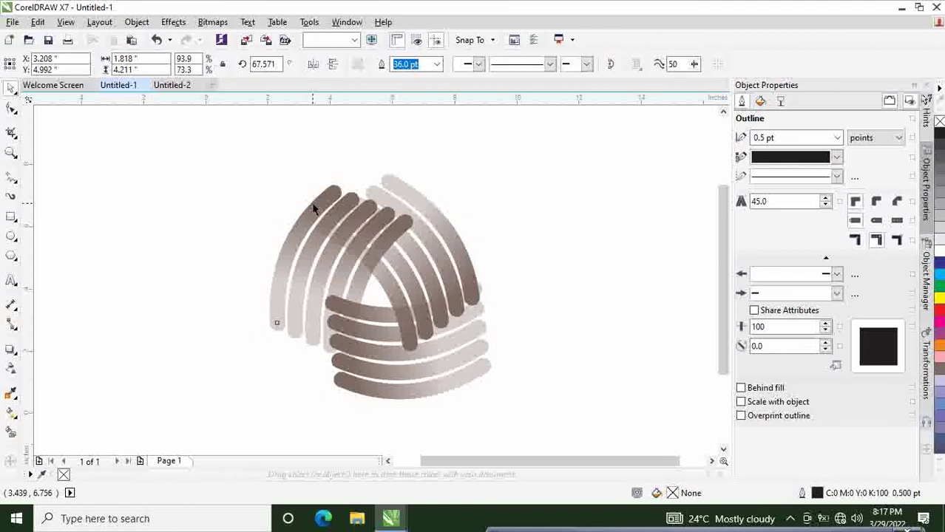
key("F10")
left_click(11, 88)
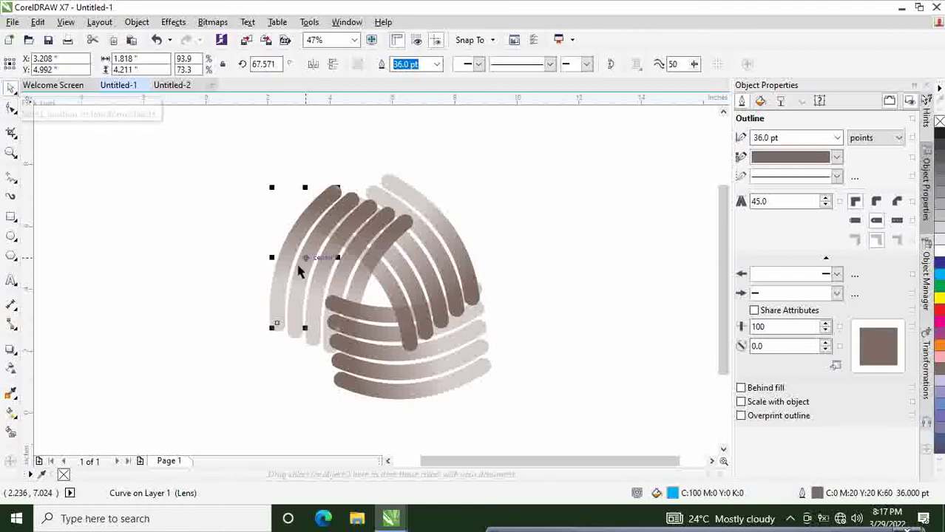
left_click_drag(282, 252, 255, 233)
key("ctrl+z")
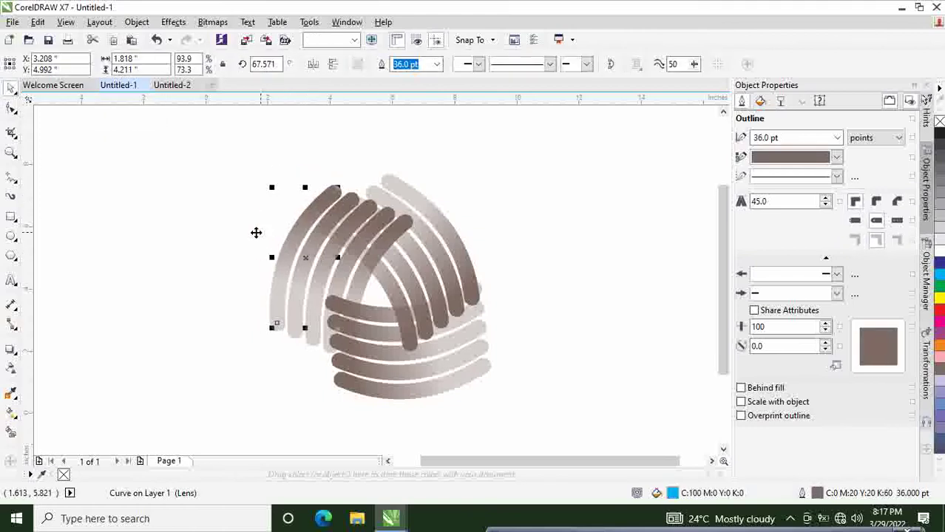
left_click(543, 165)
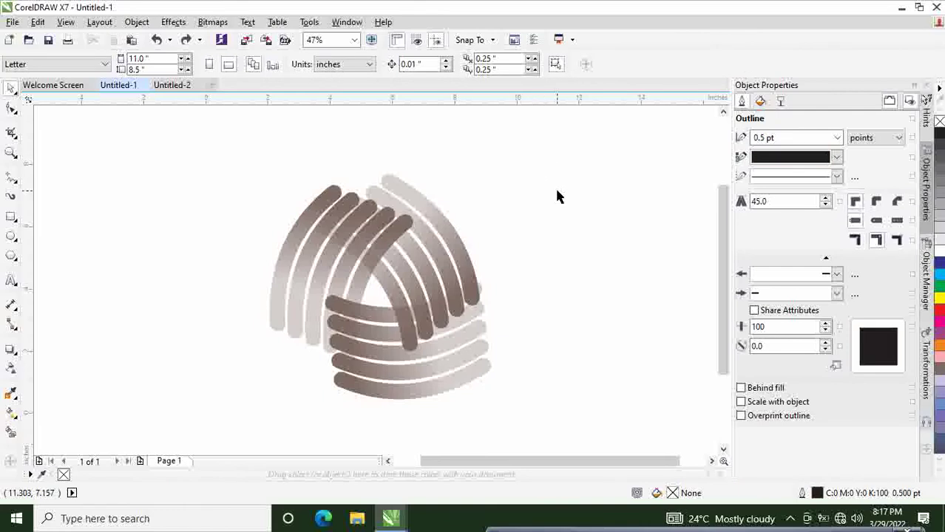
Step: Apply a cyan fill to all 15 striped curves and deselect them
left_click_drag(251, 136, 536, 412)
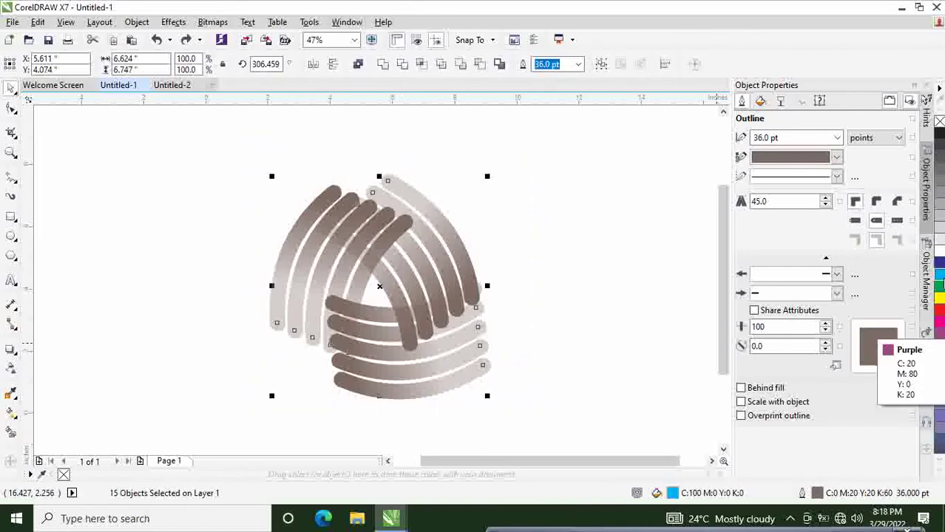
left_click(940, 284)
left_click(608, 274)
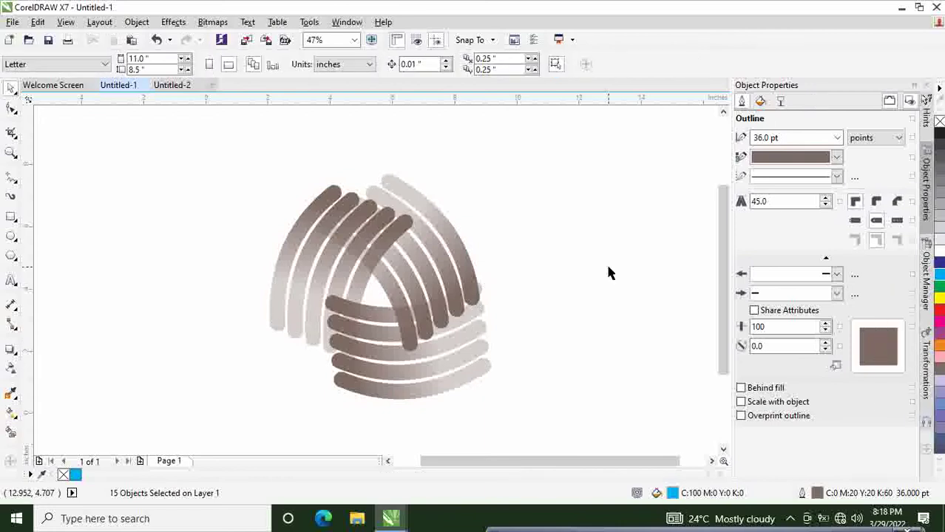
Step: Create a Smart Fill shape in the triangular gap at the centre of the curves and set its outline to 36 pt
left_click(11, 435)
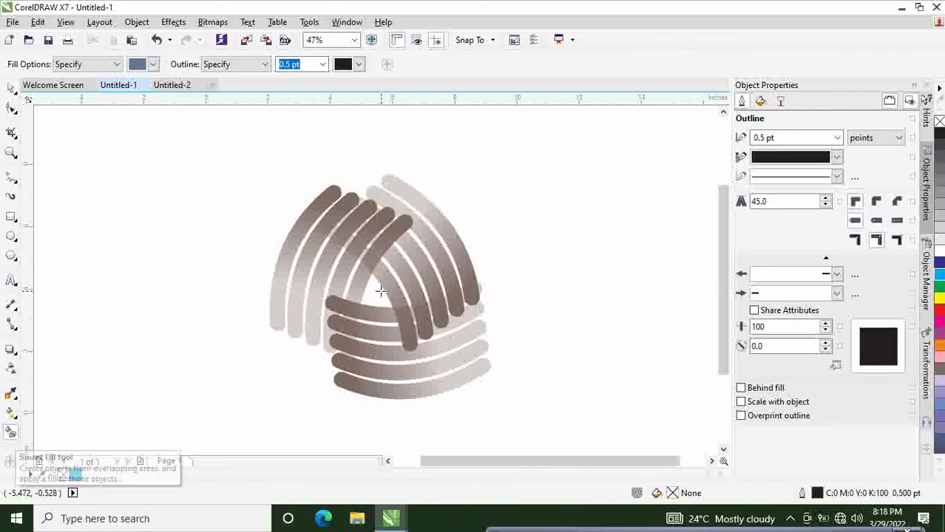
left_click(377, 292)
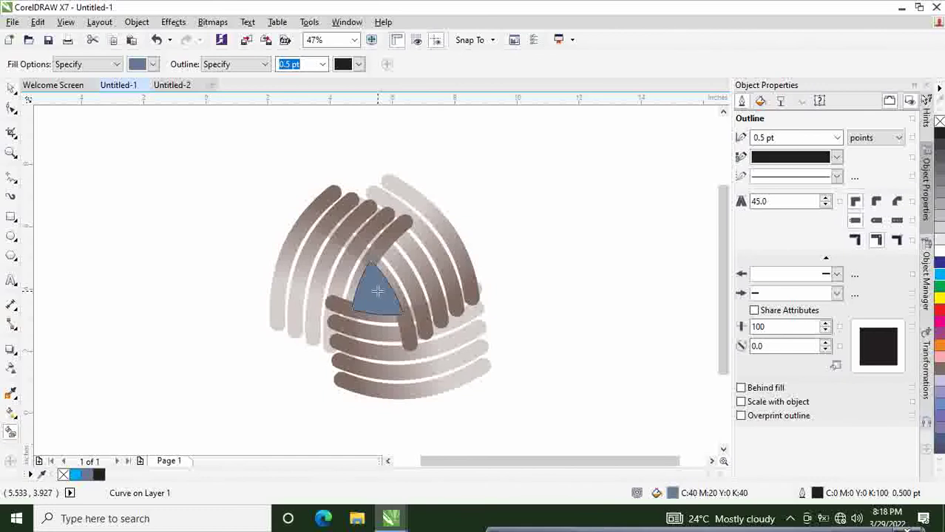
left_click(838, 139)
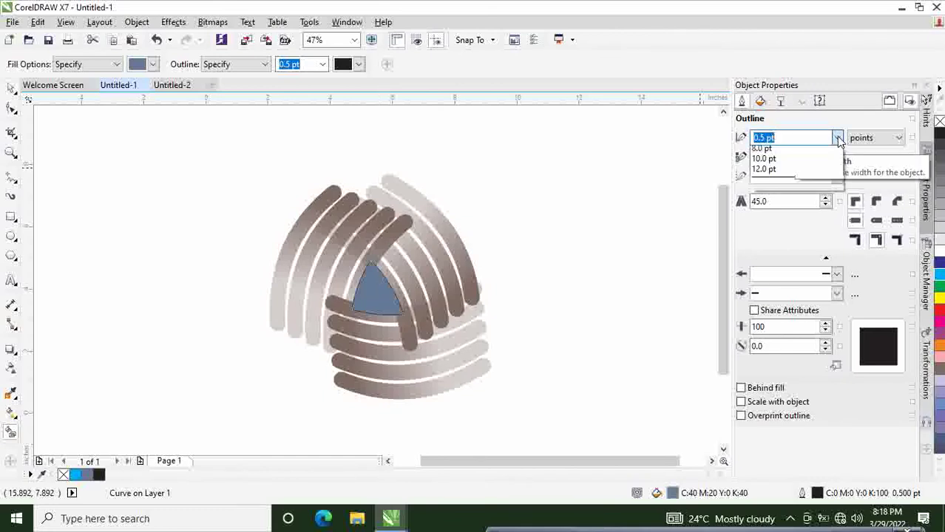
left_click(780, 296)
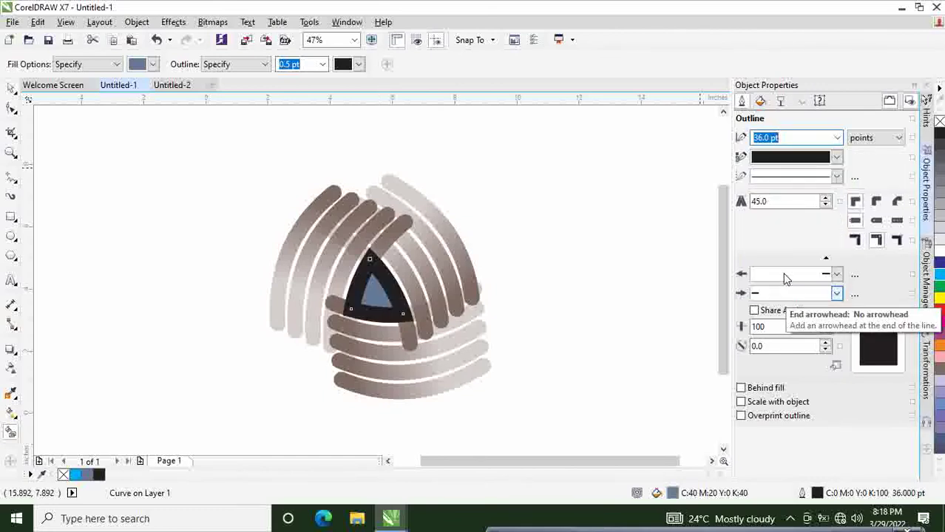
Step: Colour the central triangle's fill and outline in the same grey, K:70
left_click(941, 156)
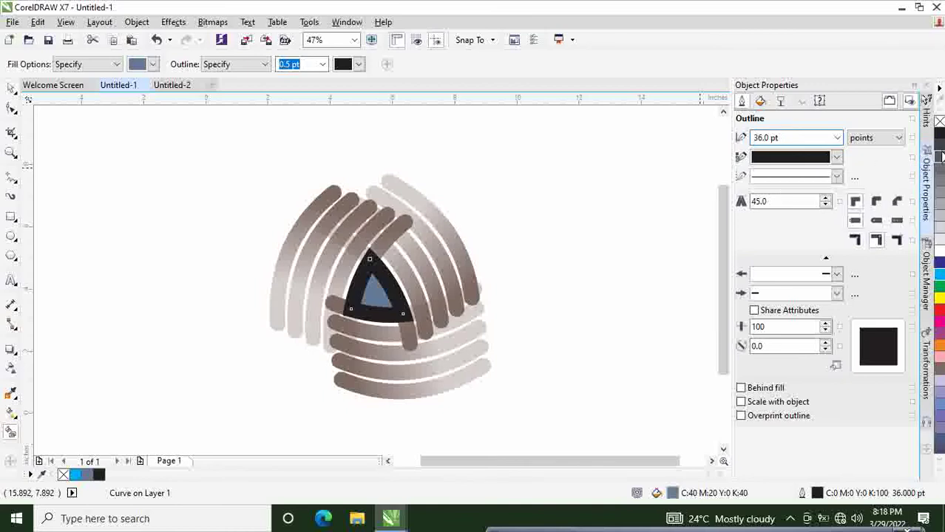
left_click(835, 155)
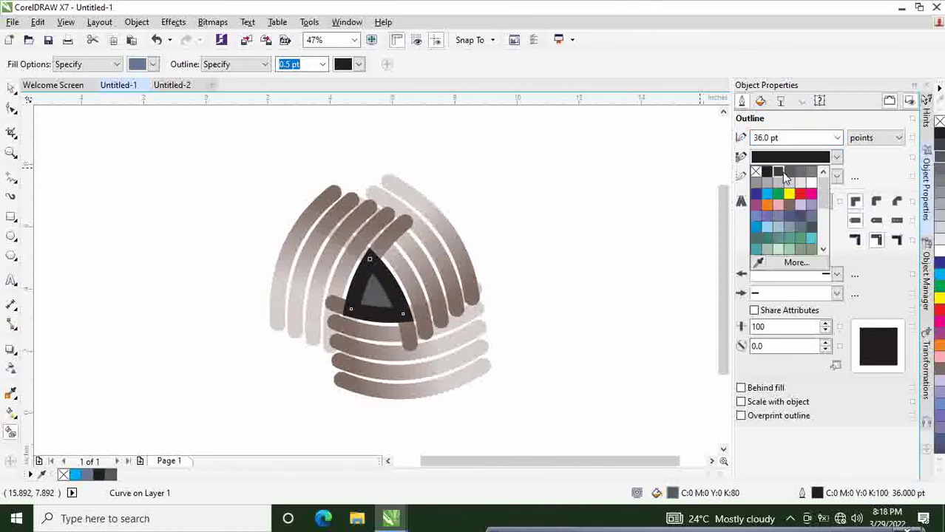
left_click(785, 173)
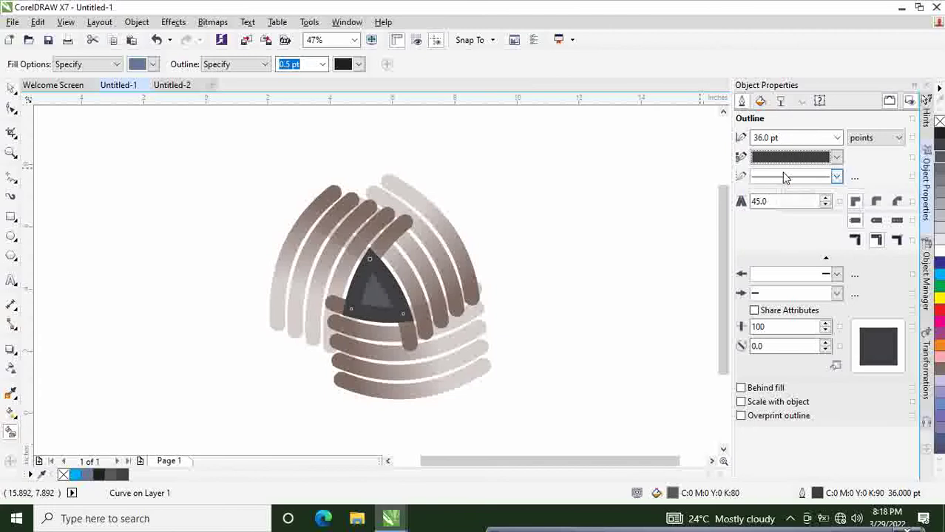
left_click(836, 157)
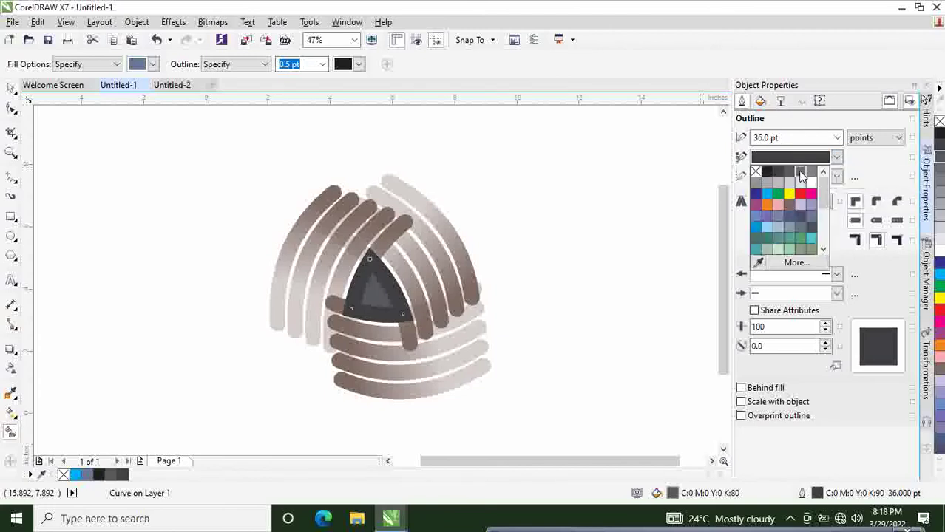
left_click(801, 174)
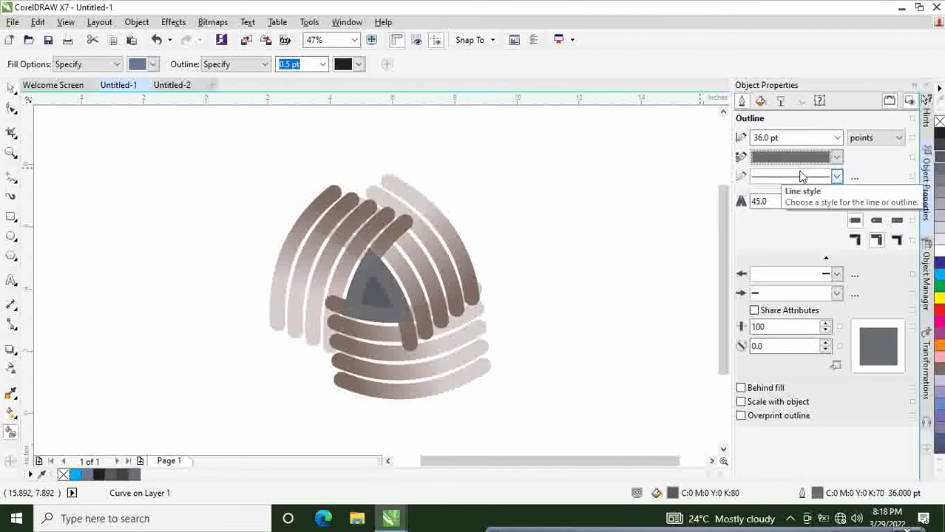
left_click(938, 169)
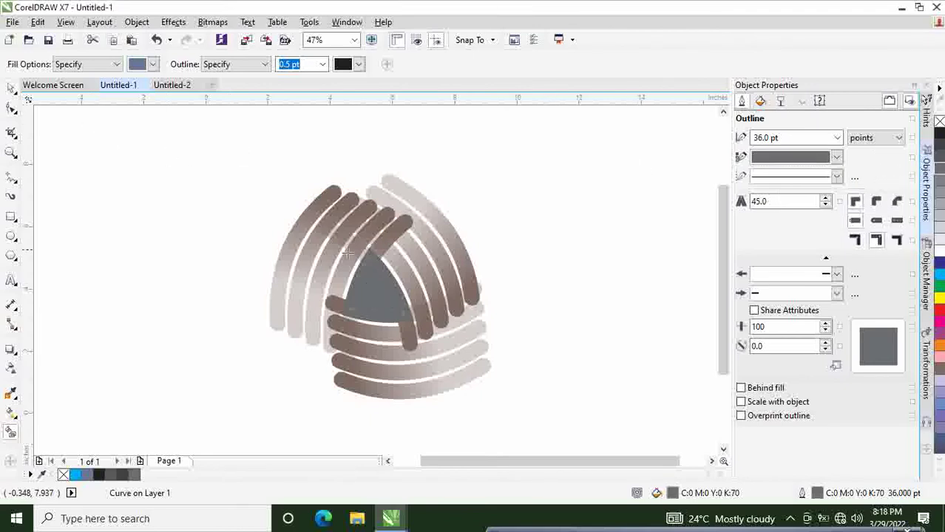
Step: Try Smart Fill on the areas around the central triangle, and undo all the Smart Fill shapes and their colouring
left_click(412, 260)
left_click(436, 250)
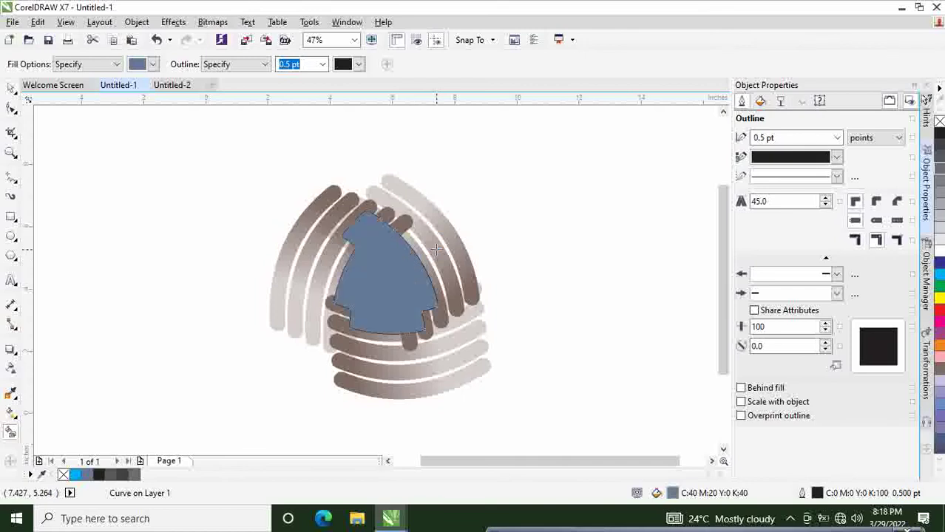
key("ctrl+z")
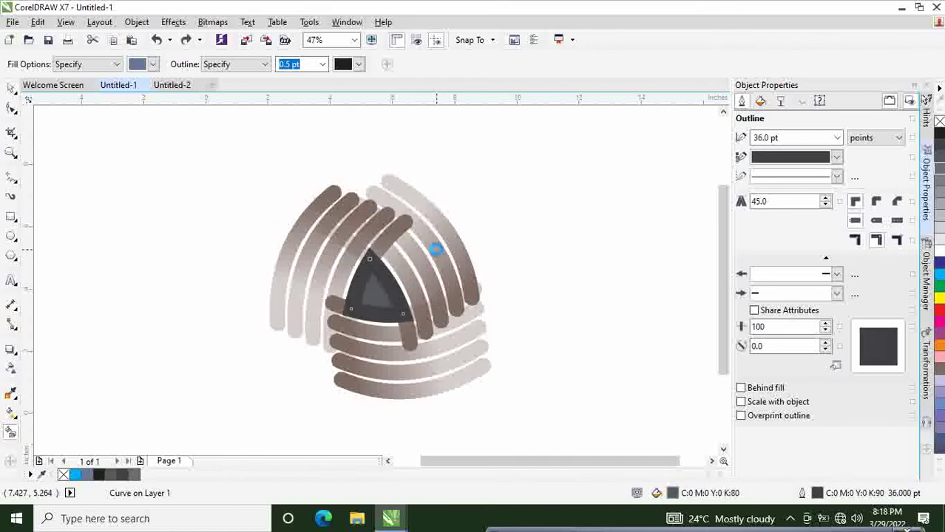
key("ctrl+z")
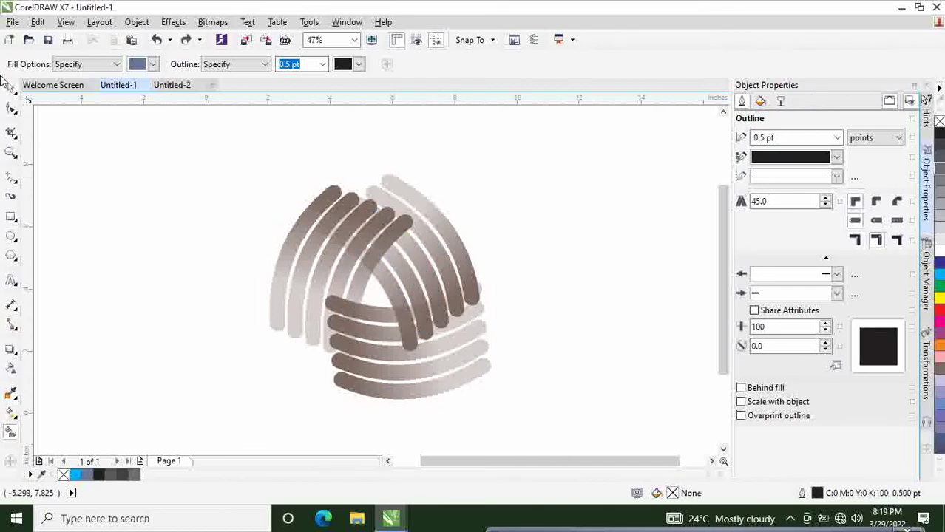
left_click(10, 88)
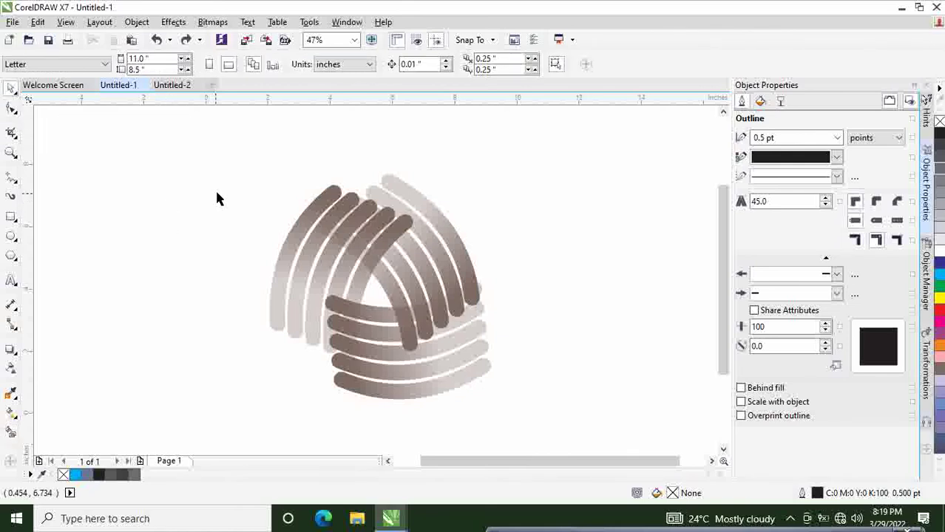
left_click_drag(223, 159, 511, 406)
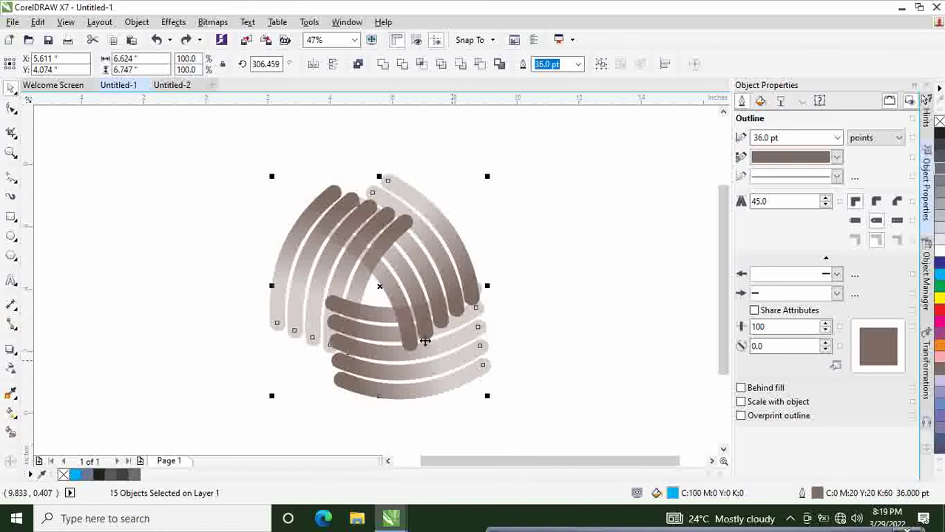
right_click(385, 294)
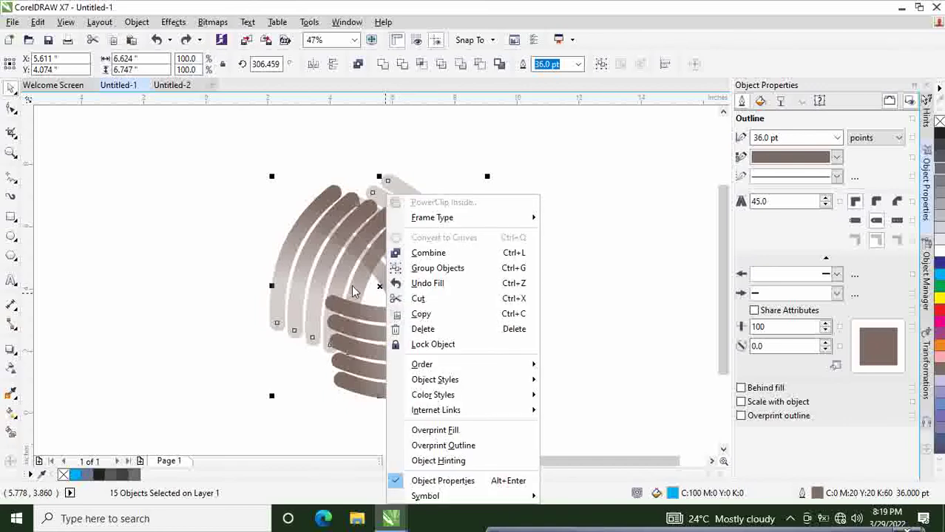
left_click(186, 269)
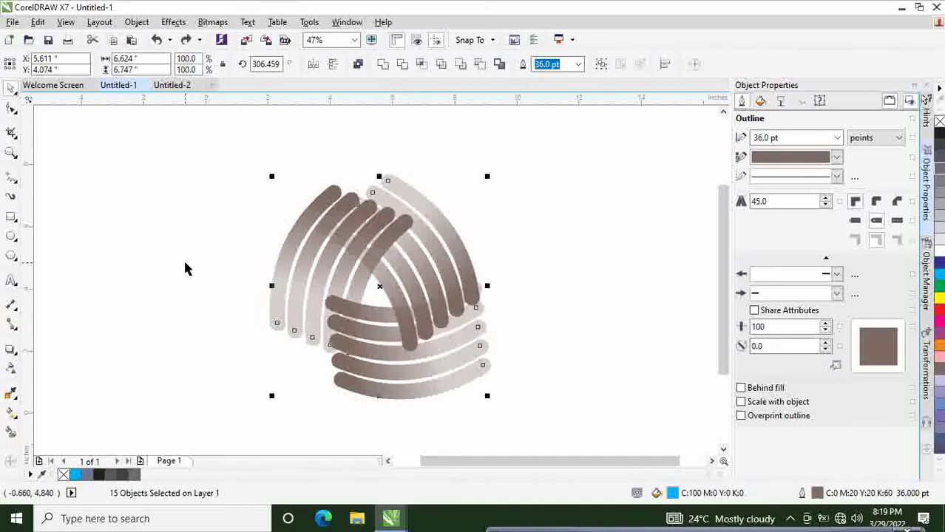
left_click(186, 267)
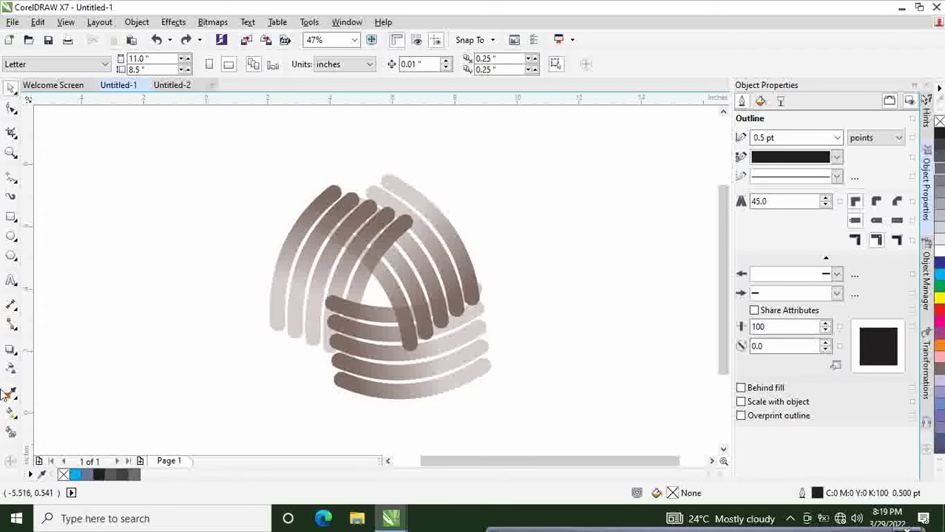
Step: Draw a nearly round 3-Point Ellipse of about 1.95 by 1.916 in above the left-hand band of curves
left_click(17, 244)
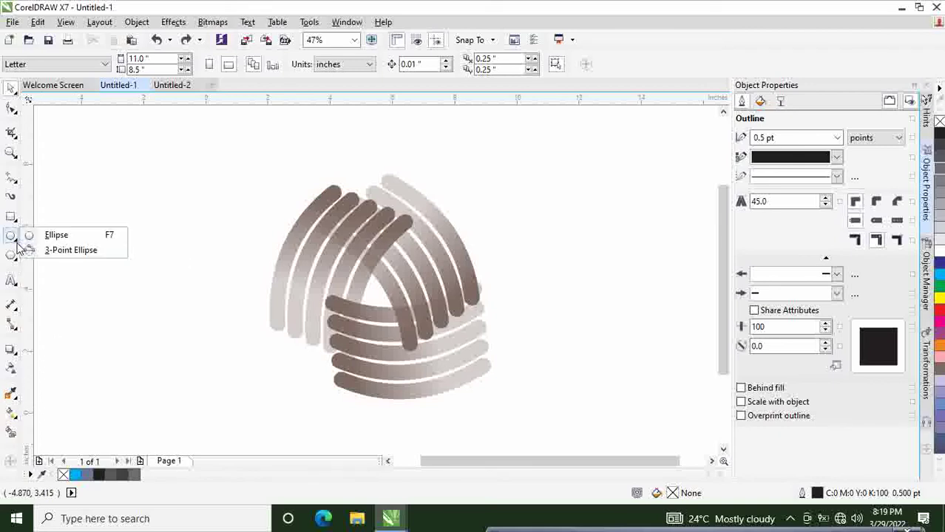
left_click(61, 251)
left_click_drag(312, 148, 374, 148)
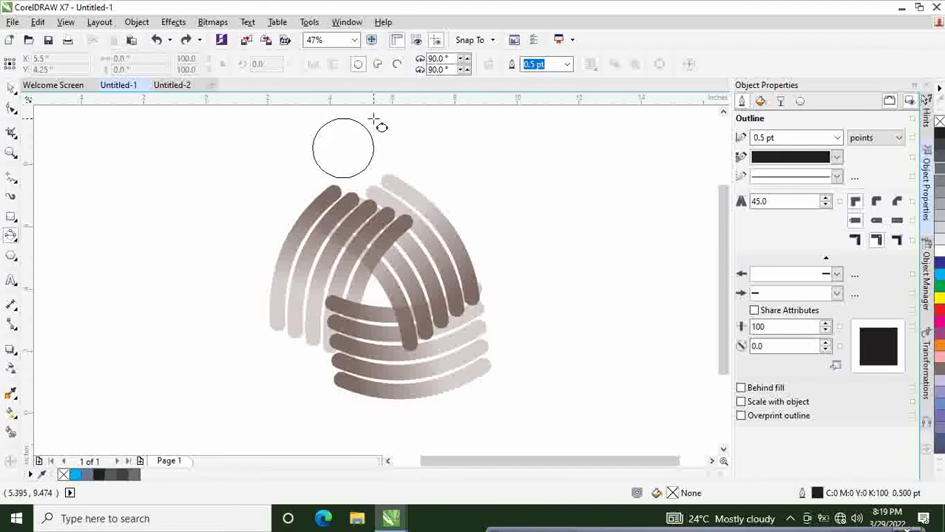
left_click(374, 118)
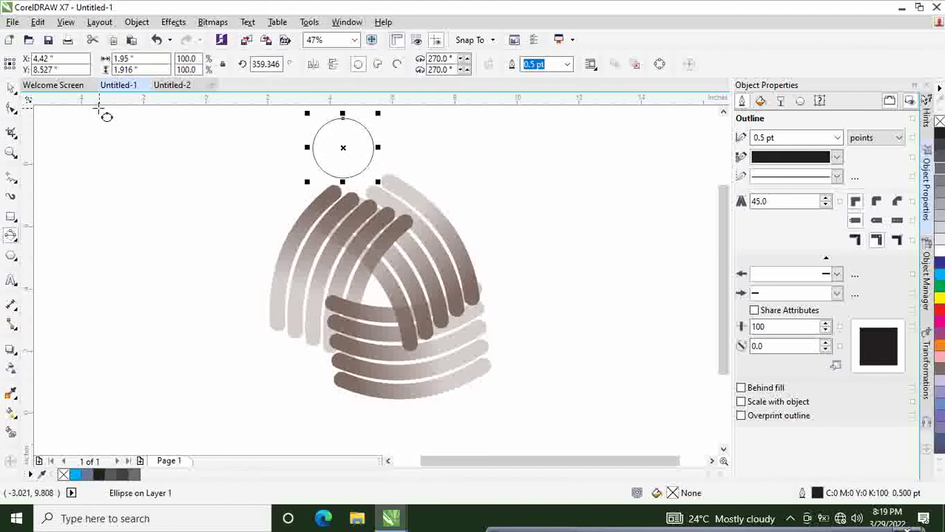
Step: Set the outline width of the circle above the curves to 36 pt
left_click(9, 89)
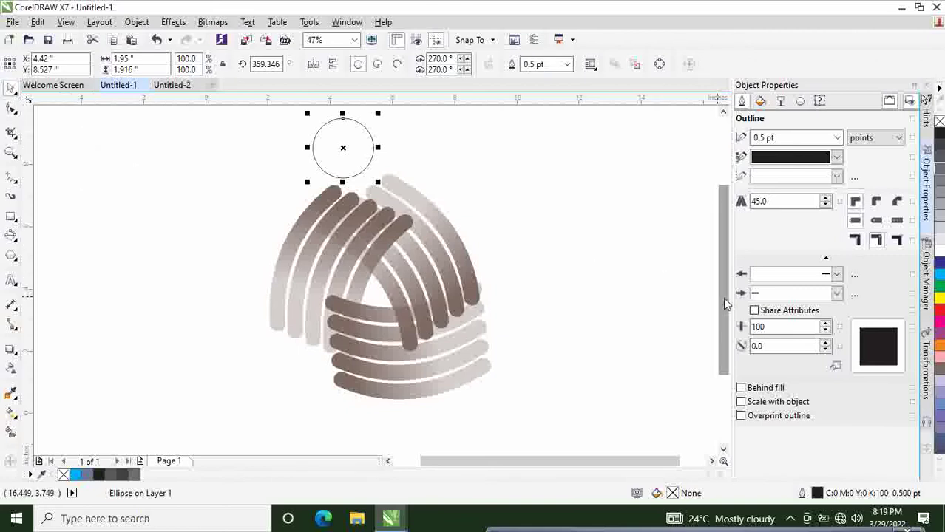
left_click_drag(722, 297, 722, 281)
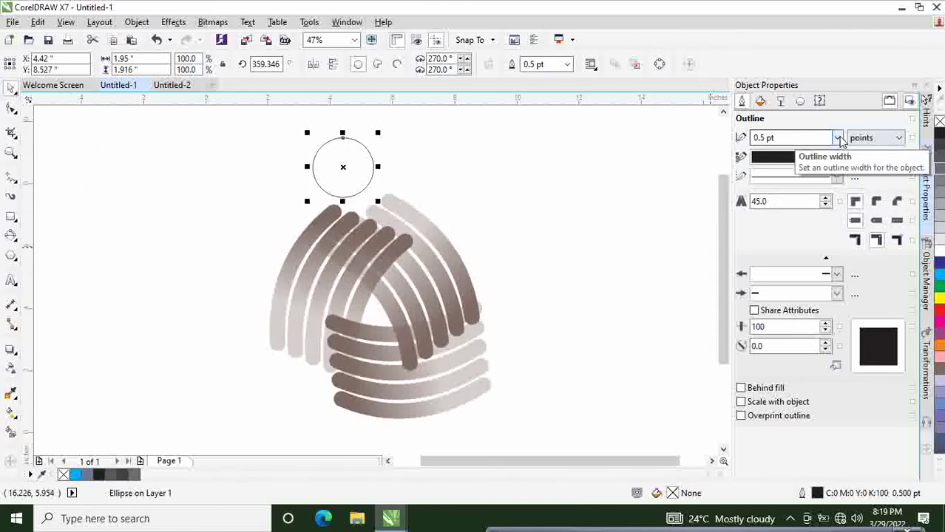
left_click(834, 139)
left_click(841, 140)
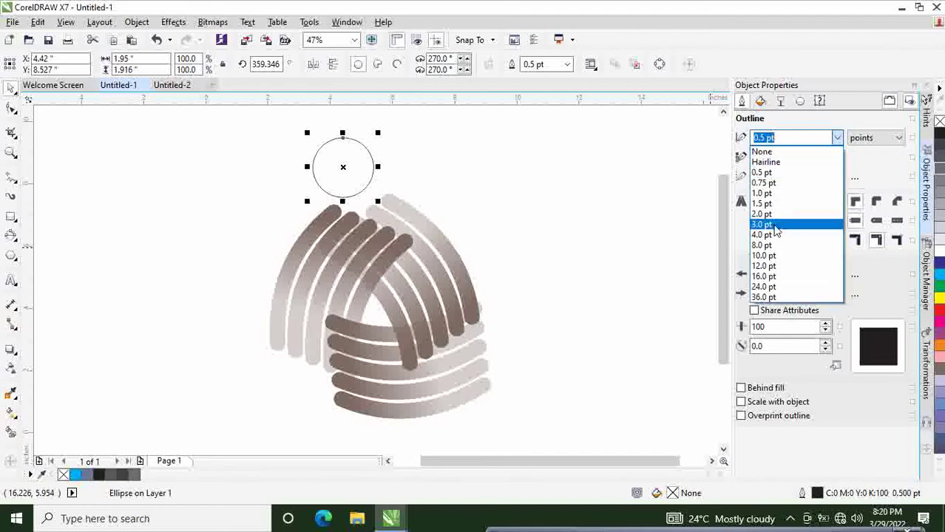
left_click(767, 299)
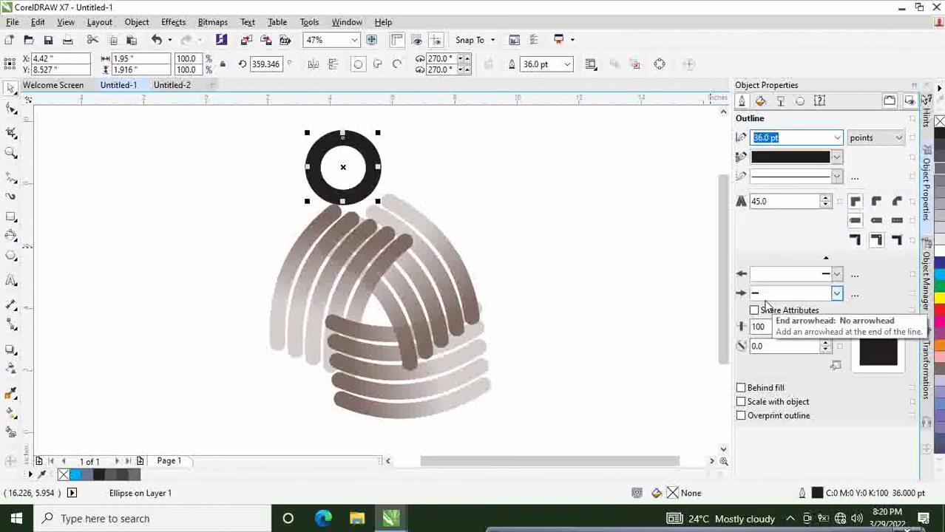
left_click(511, 186)
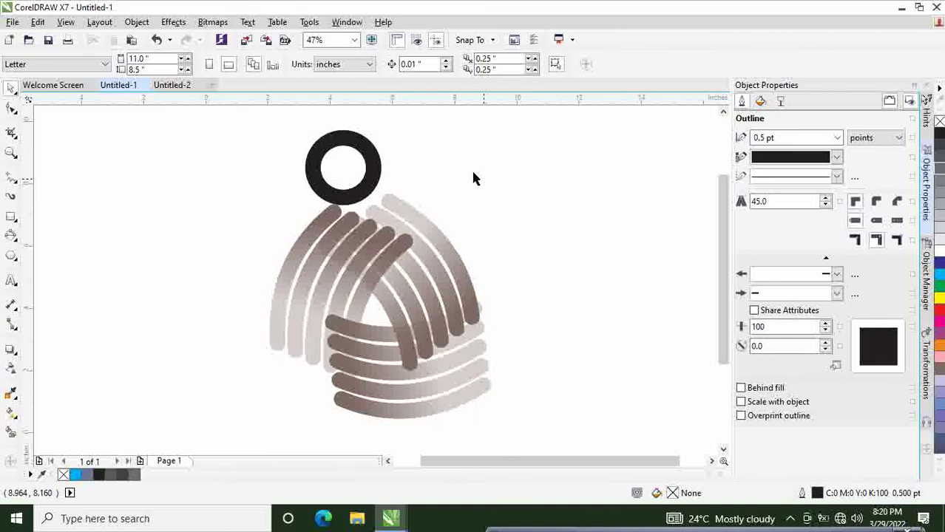
Step: Fill the circle with black, K:100, and scale it down to about 1.34 by 1.32 in
left_click(375, 157)
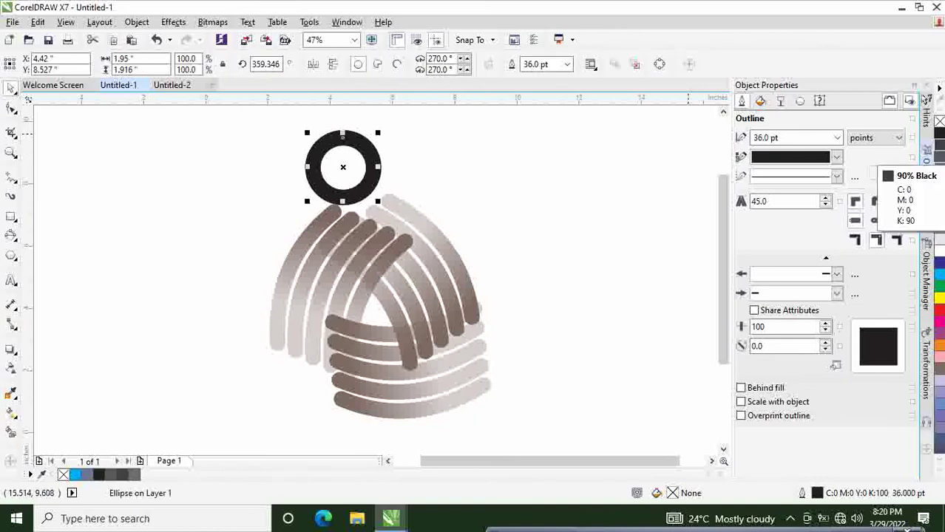
left_click(939, 135)
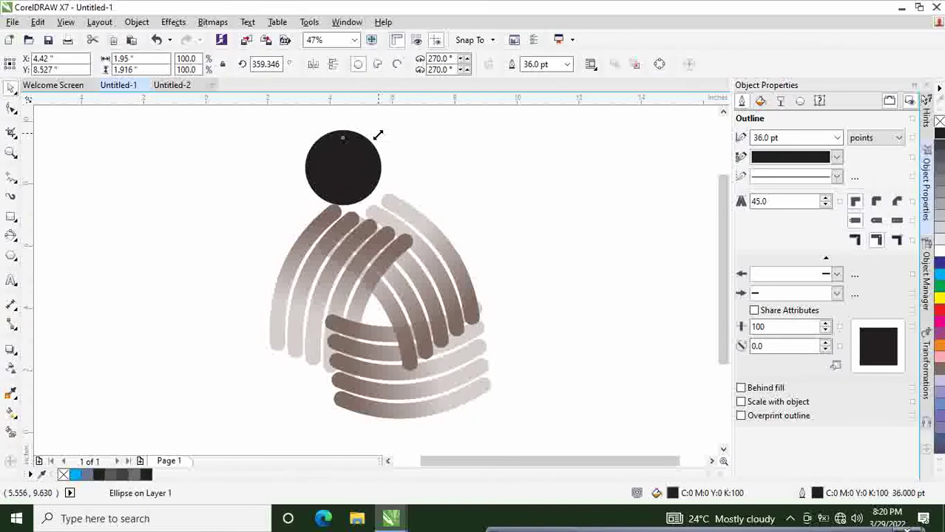
left_click_drag(378, 135, 351, 181)
key("ctrl+z")
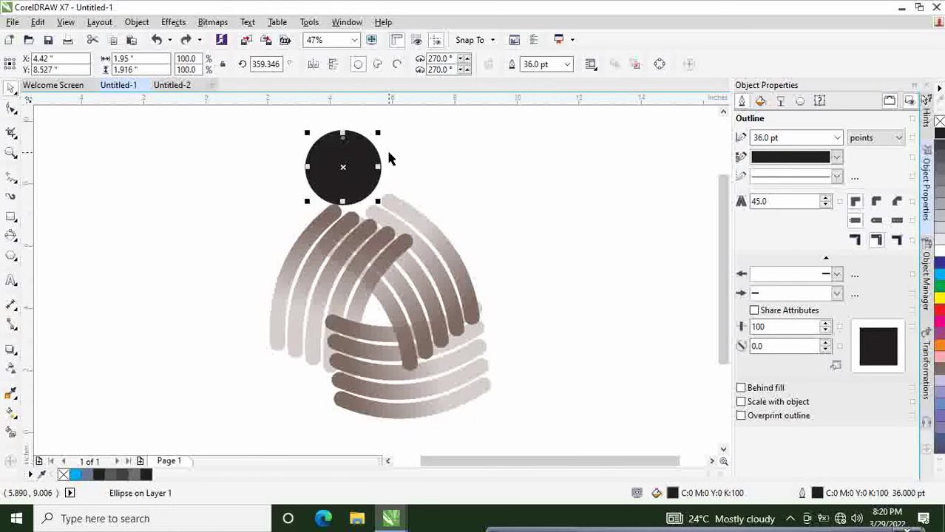
left_click_drag(380, 134, 360, 178)
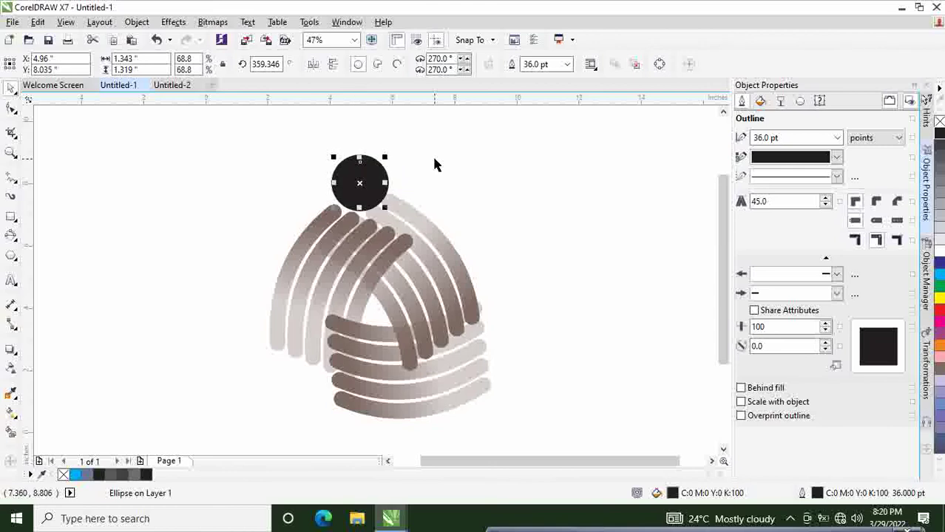
Step: Apply a uniform transparency of about 52 to the black circle
left_click(11, 368)
left_click(327, 224)
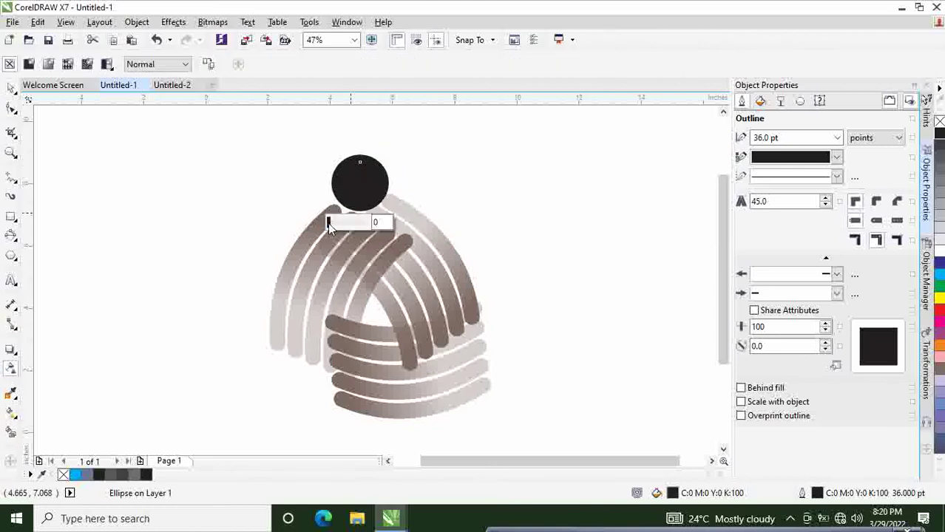
left_click_drag(327, 224, 341, 223)
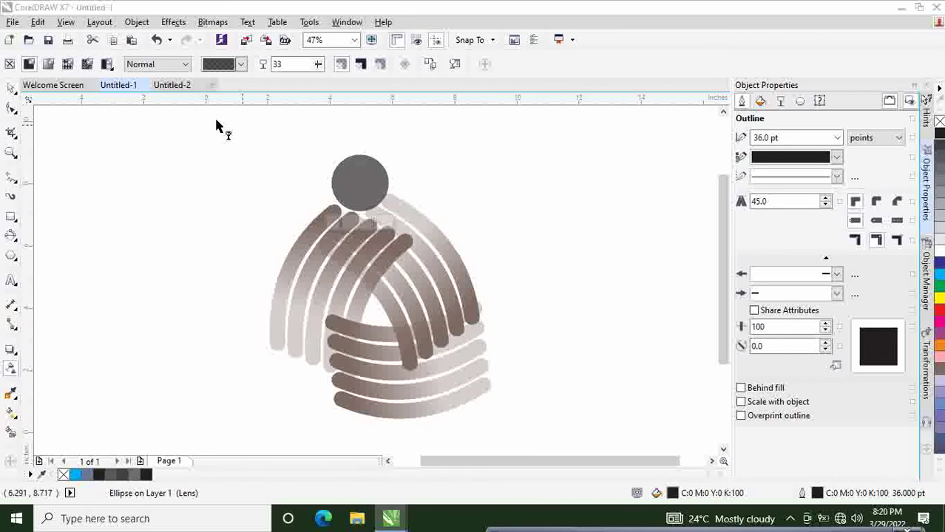
left_click_drag(342, 222, 349, 226)
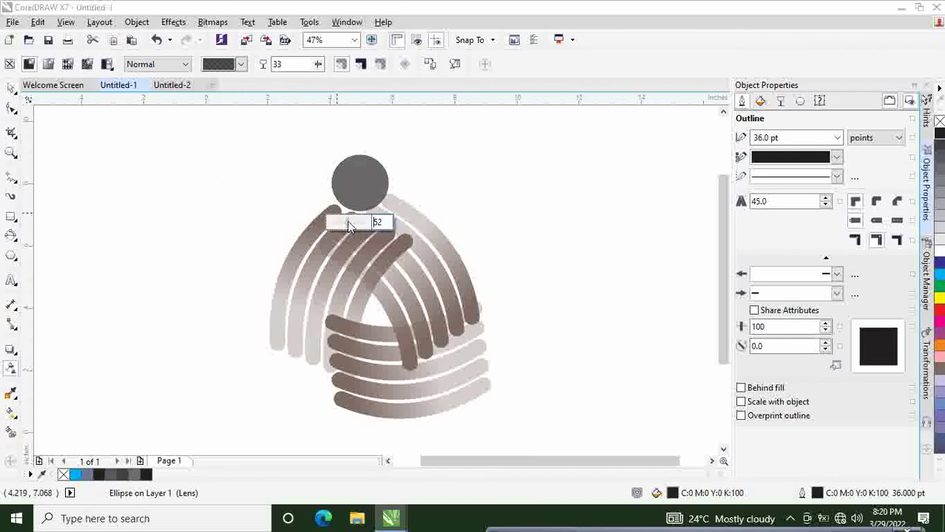
left_click(11, 88)
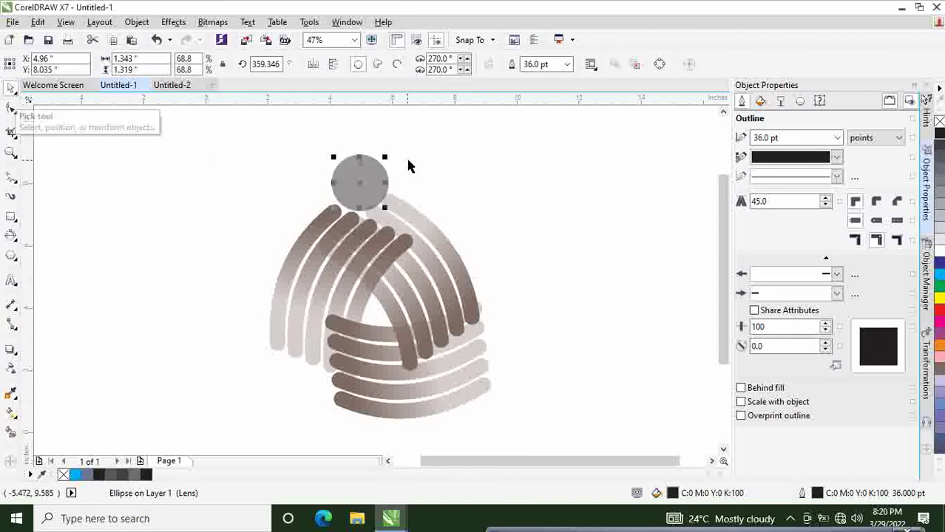
Step: Move the semi-transparent circle slightly up and to the left above the curves
left_click(369, 190)
left_click(369, 190)
left_click_drag(364, 184, 352, 176)
left_click(460, 184)
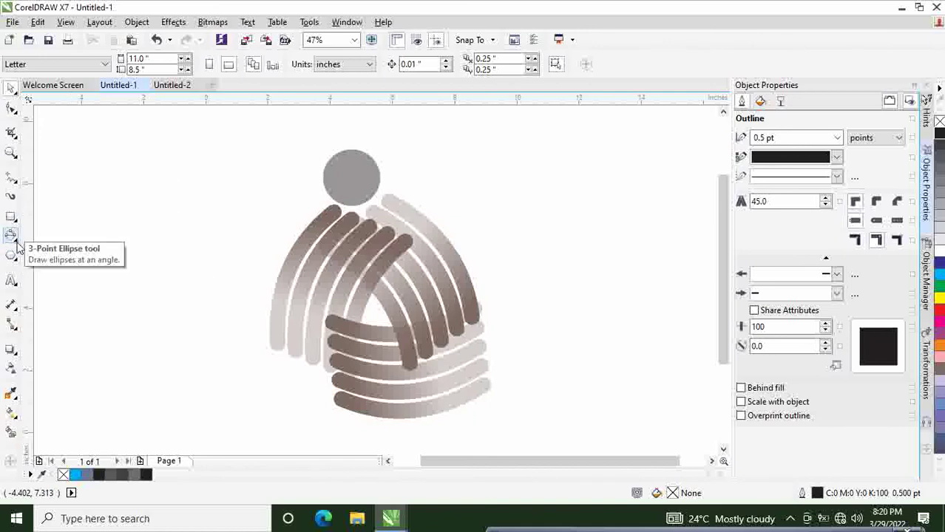
Step: Draw a straight slanted line with the 3-Point Curve tool left of the circle, about 3.44 in wide and 2.24 in high
left_click(12, 179)
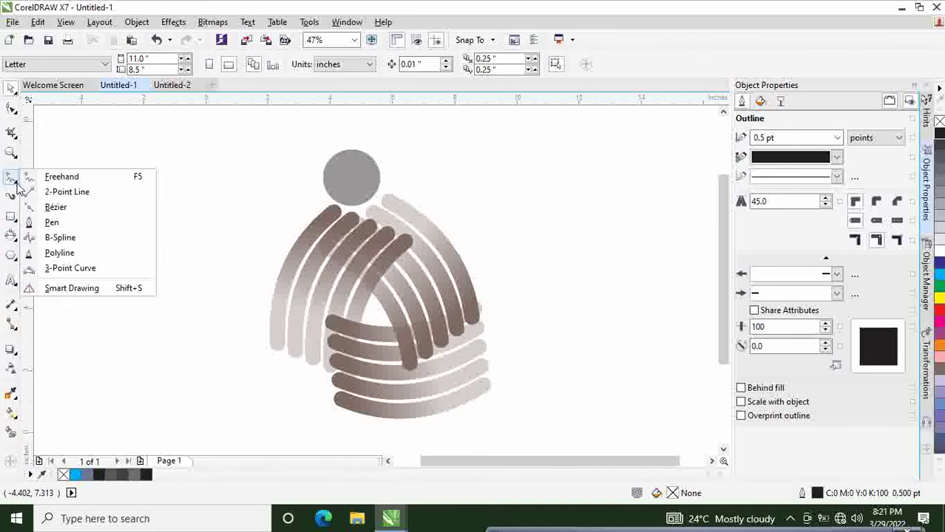
left_click(77, 271)
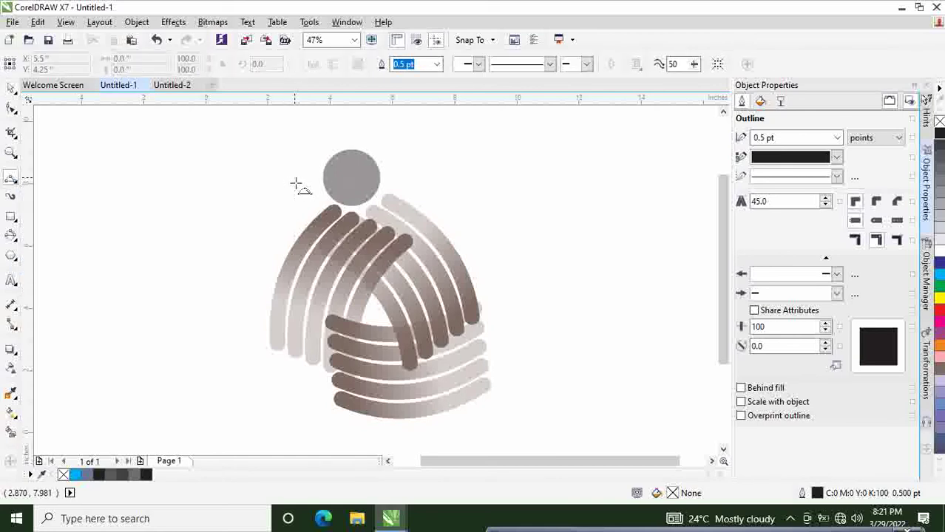
left_click_drag(295, 178, 188, 252)
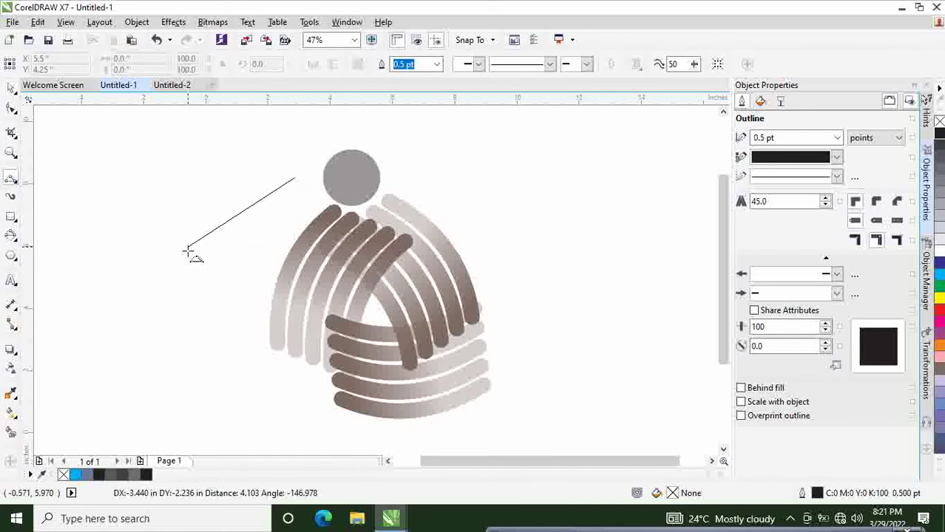
left_click_drag(189, 251, 187, 247)
left_click(190, 249)
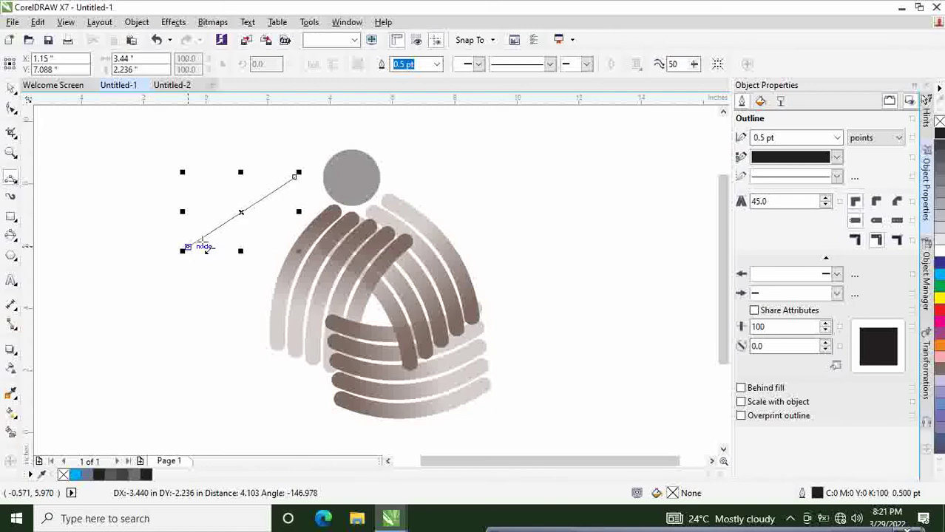
Step: Try a second 3-Point Curve starting right of the circle, and undo it
left_click_drag(414, 171, 514, 238)
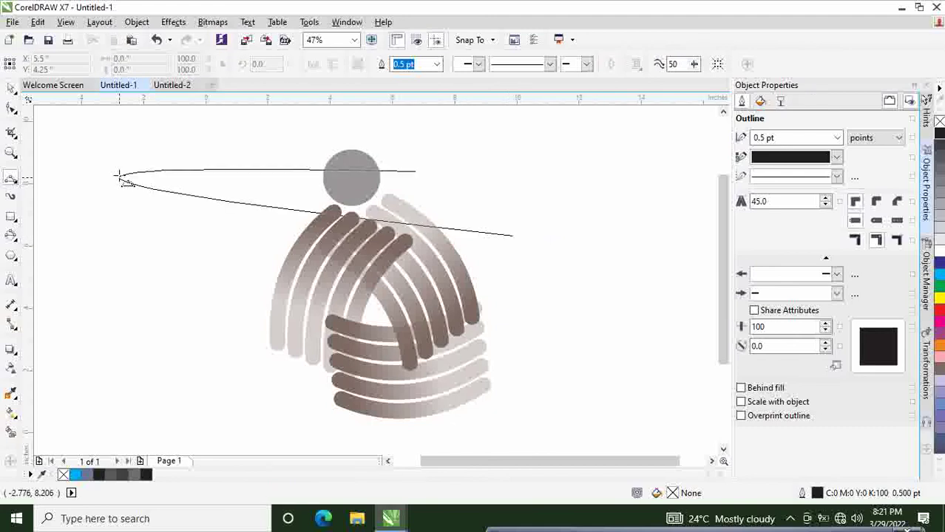
left_click(123, 177)
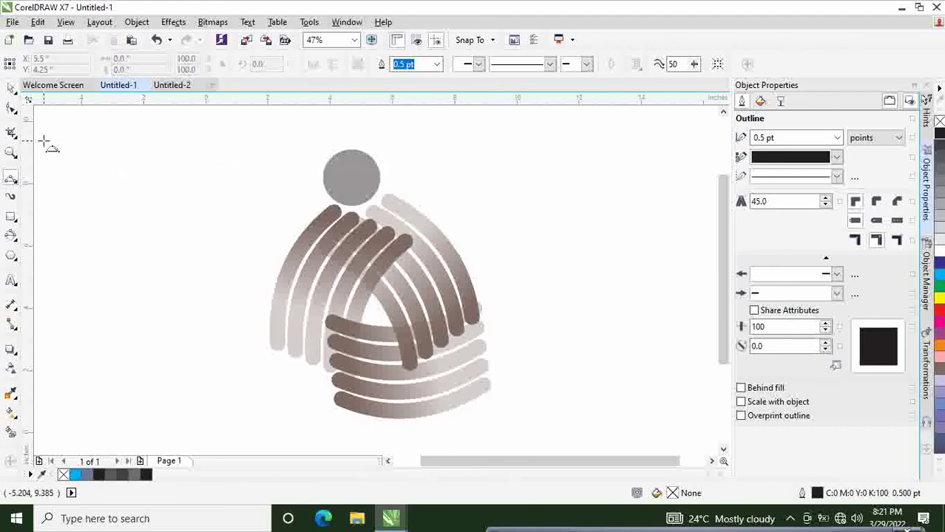
key("ctrl+z")
key("ctrl+z")
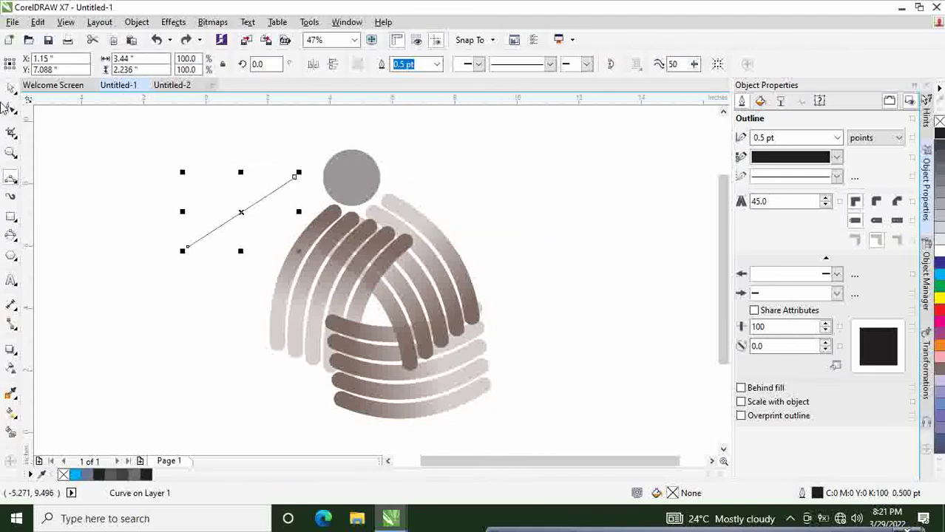
Step: Copy the slanted line left of the circle and paste a duplicate of it
left_click(12, 88)
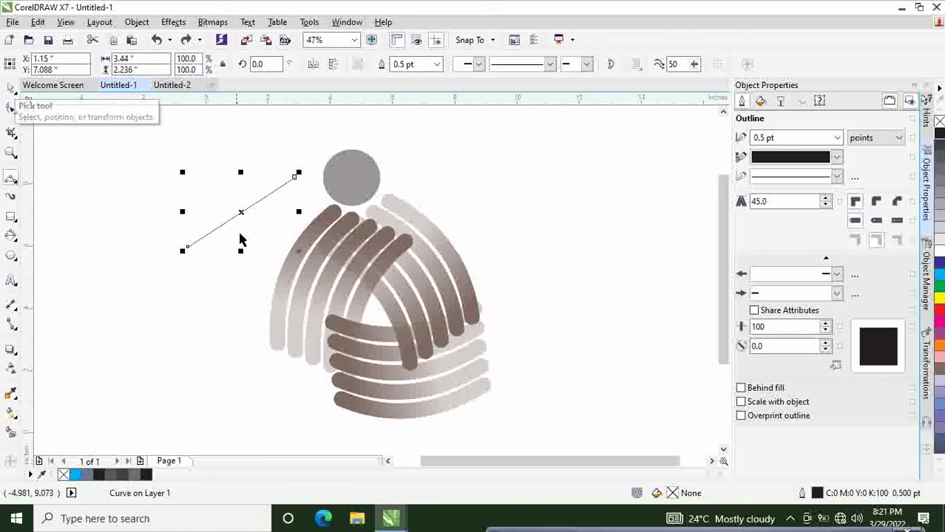
left_click(242, 265)
left_click(236, 217)
right_click(237, 214)
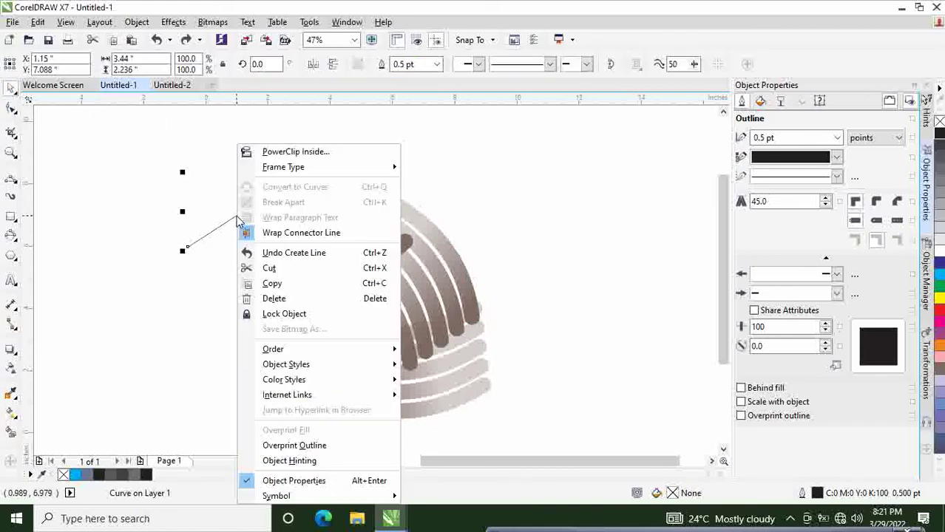
left_click(275, 286)
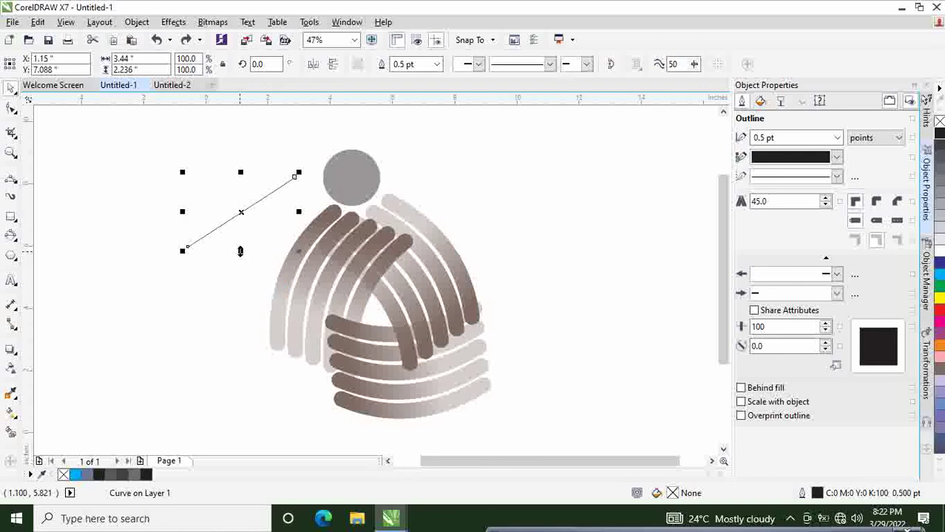
key("ctrl+v")
Step: Move the duplicate line to the right side of the circle and rotate it to about 307° so it slopes down away from it
left_click_drag(243, 211, 484, 177)
left_click(484, 177)
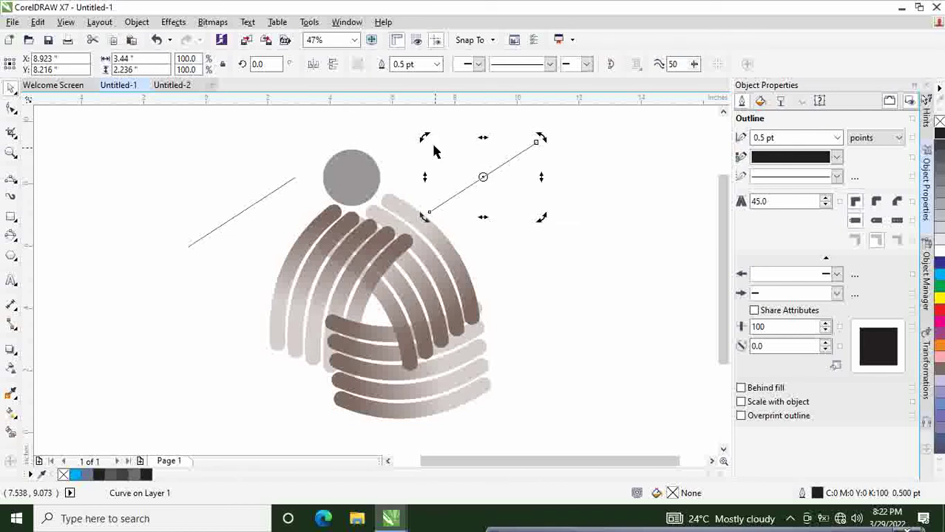
mouse_move(425, 141)
left_mouse_down()
mouse_move(477, 156)
mouse_move(466, 136)
mouse_move(477, 155)
mouse_move(483, 148)
mouse_move(501, 209)
mouse_move(438, 180)
mouse_move(439, 197)
left_mouse_up()
left_click(500, 203)
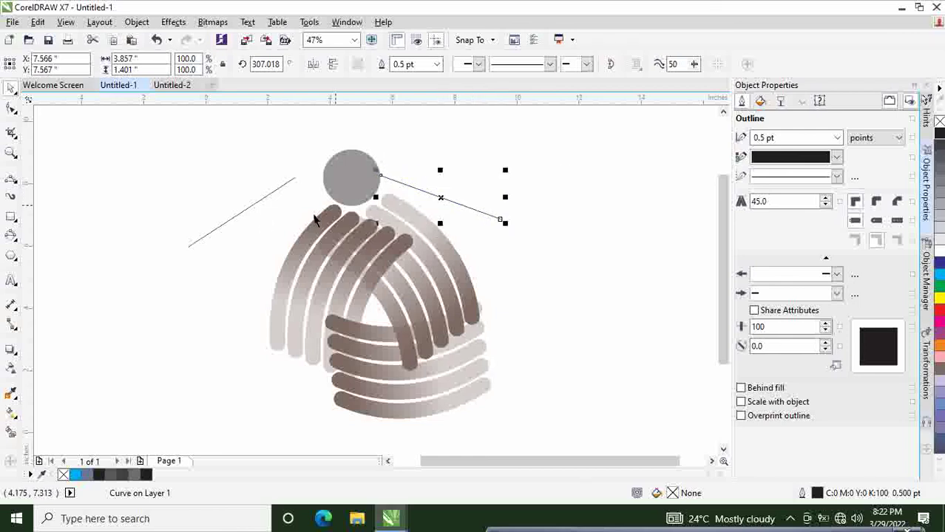
Step: Move the left slanted line closer to the circle, to about X 1.94 and Y 6.95 in
left_click(248, 215)
left_click(247, 210)
left_click_drag(247, 211, 271, 213)
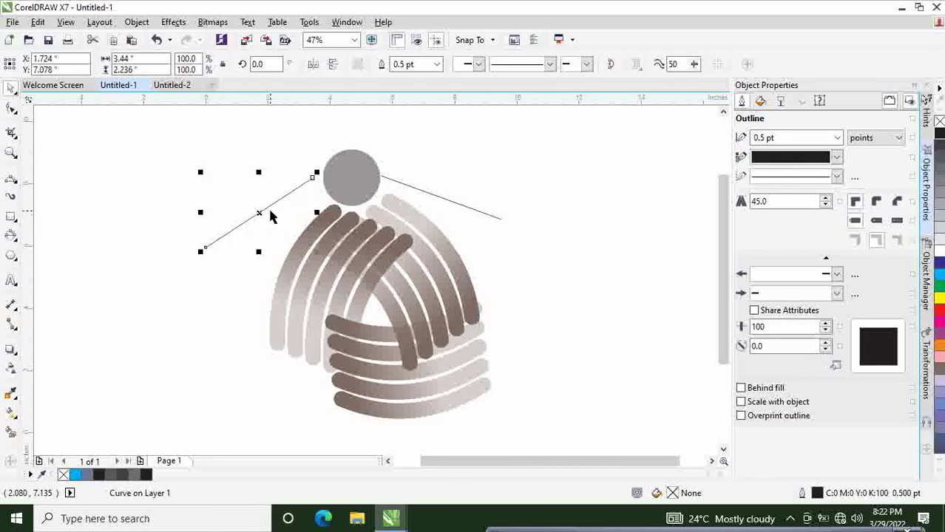
left_click(564, 198)
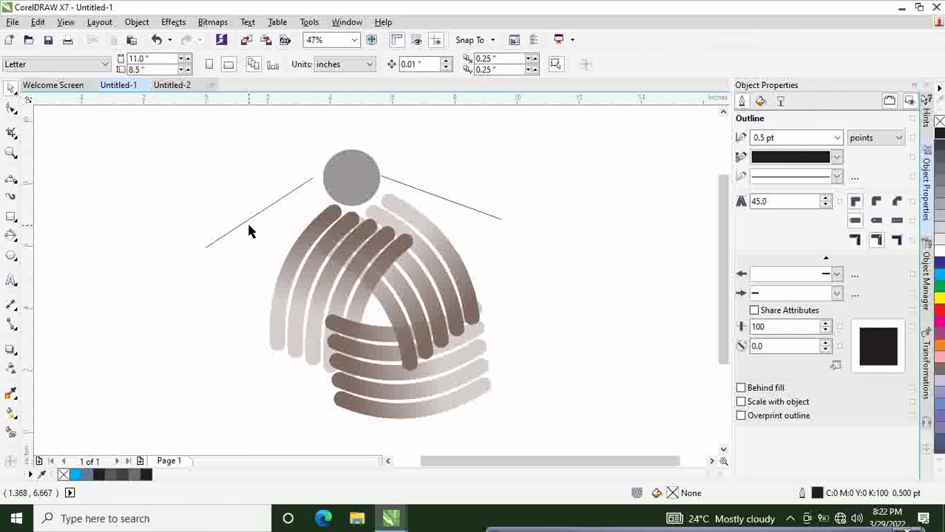
mouse_move(250, 219)
left_mouse_down()
mouse_move(264, 214)
mouse_move(253, 213)
mouse_move(263, 229)
mouse_move(258, 222)
left_mouse_up()
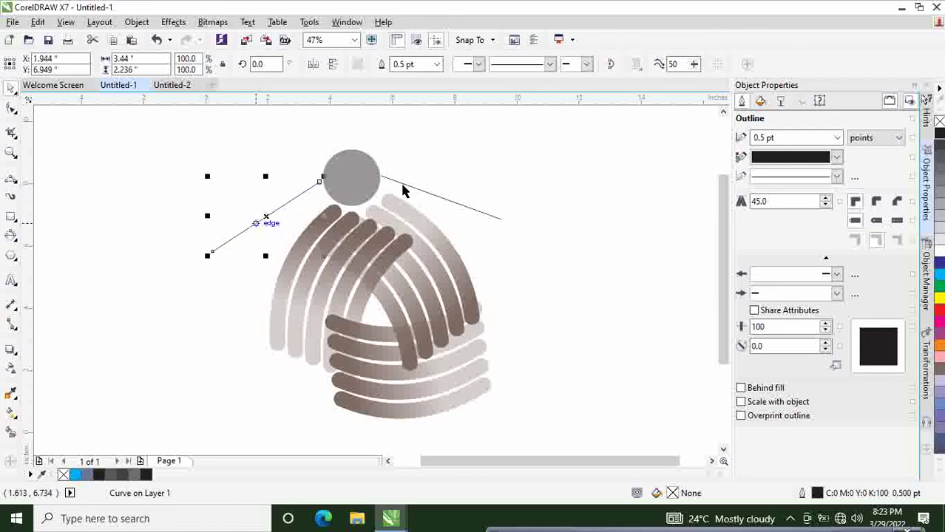
left_click(458, 170)
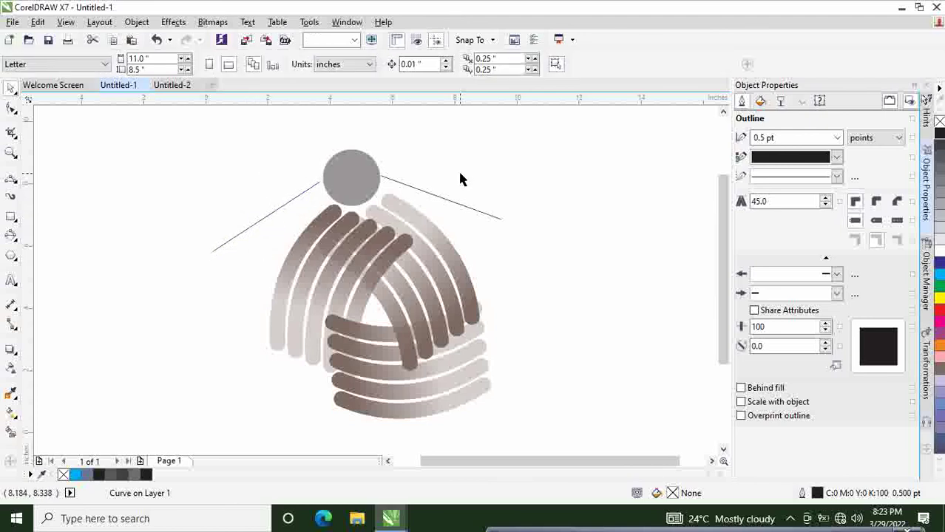
Step: Shift the right slanted line slightly away from the circle, to about X 8.1 and Y 7.38 in
left_click(425, 191)
left_click_drag(431, 191, 446, 196)
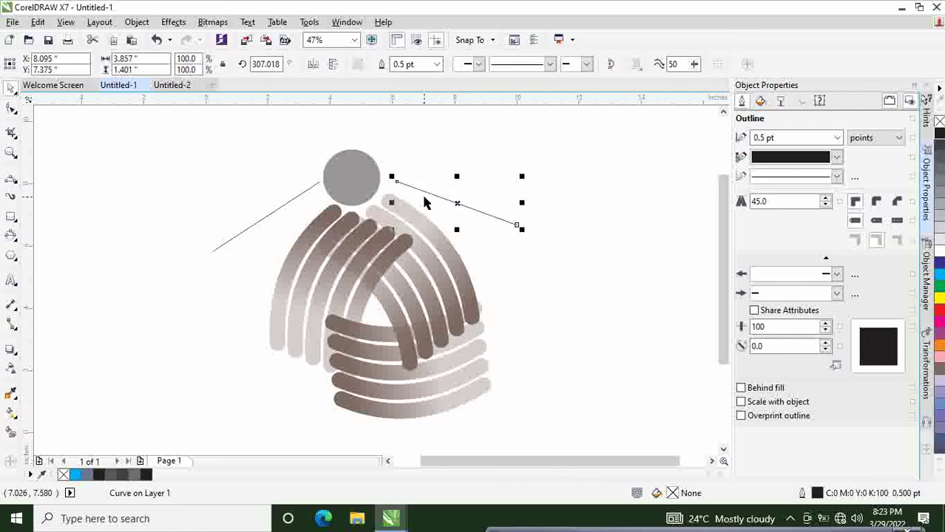
left_click(562, 200)
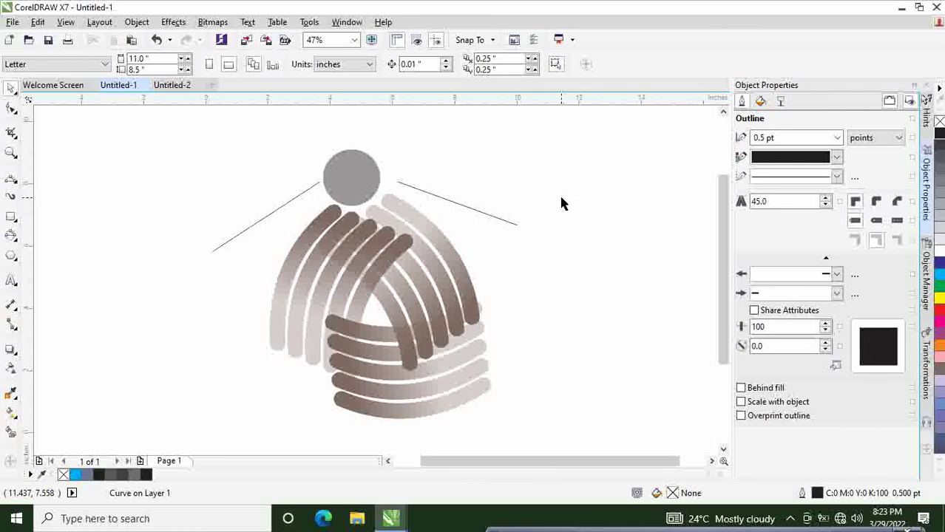
Step: Give the left slanted line a 36 pt outline with round caps
left_click(271, 215)
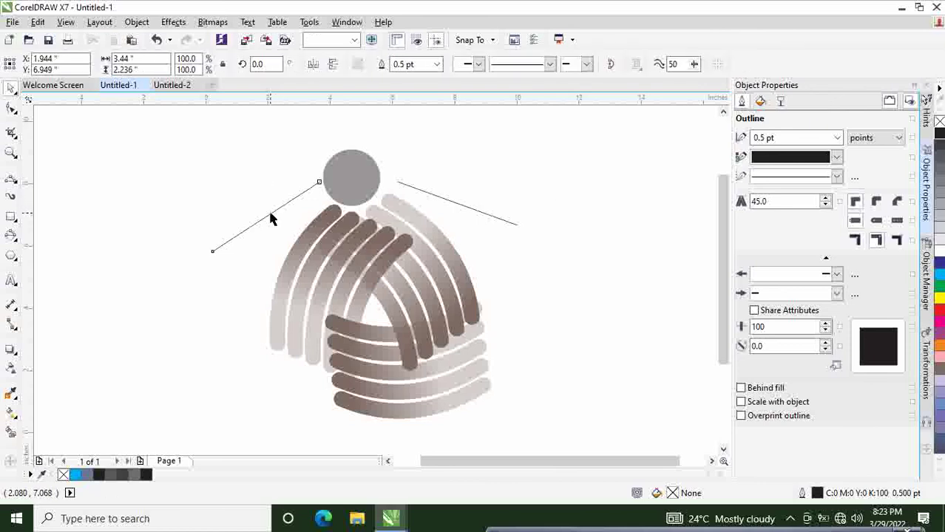
left_click(838, 140)
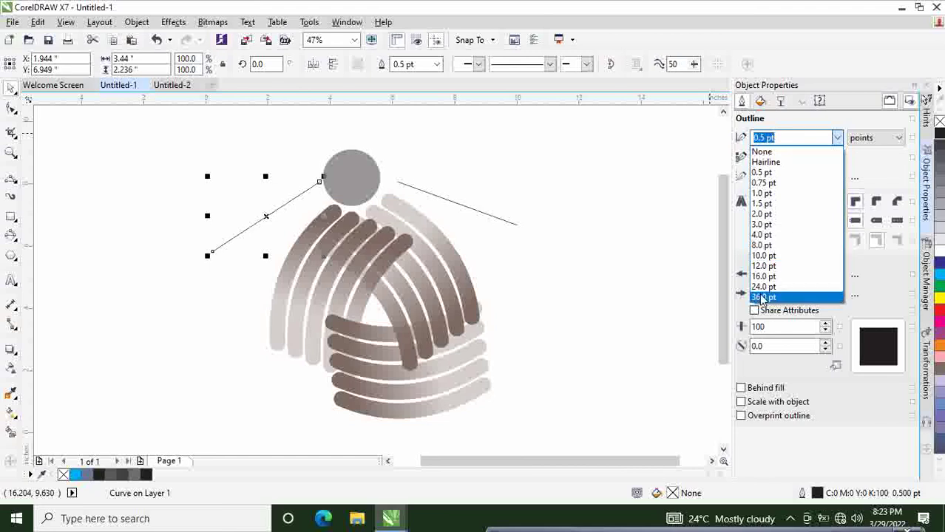
left_click(762, 300)
left_click(877, 222)
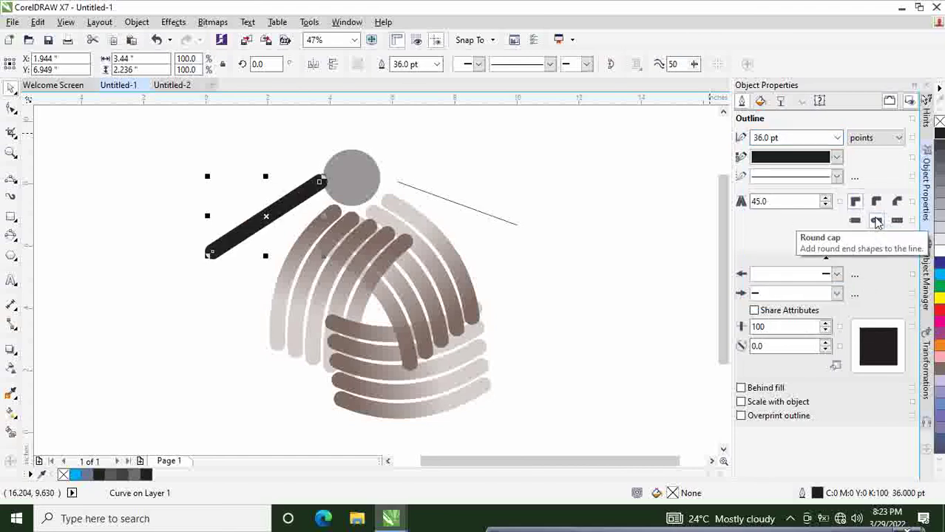
Step: Give the left slanted line round corners and apply a uniform transparency of 58 to it
left_click(876, 201)
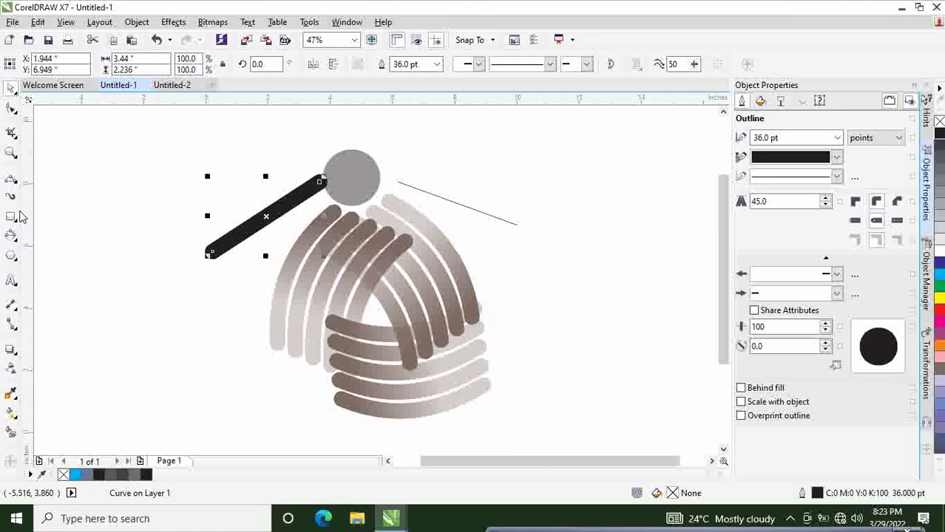
left_click(11, 368)
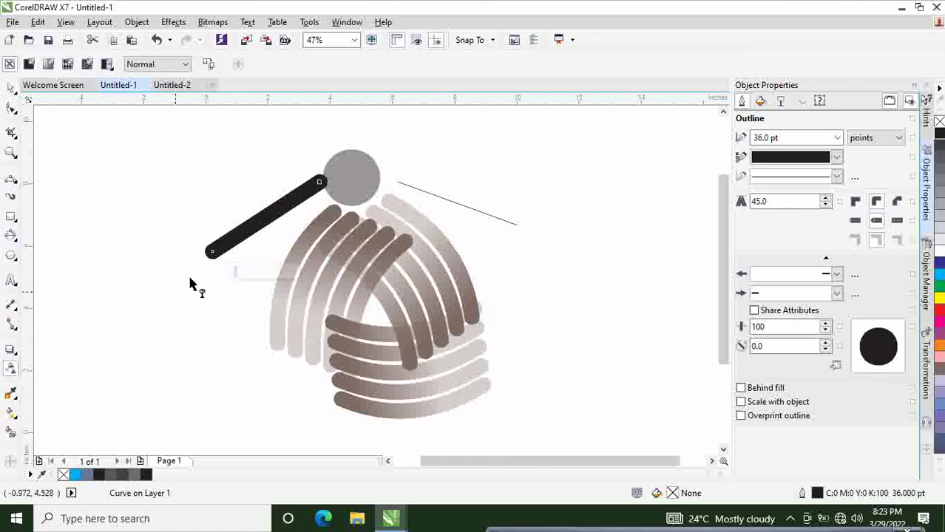
left_click(233, 269)
left_click_drag(234, 270, 257, 272)
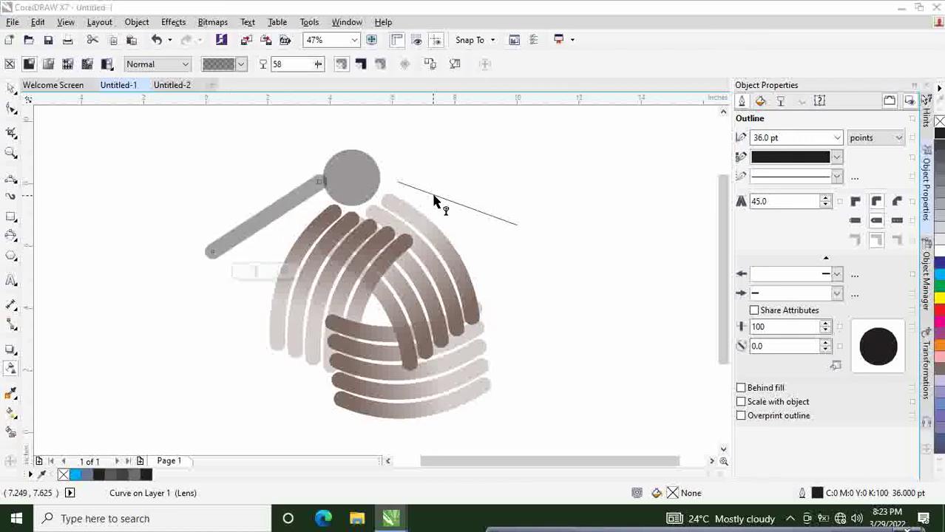
left_click(12, 87)
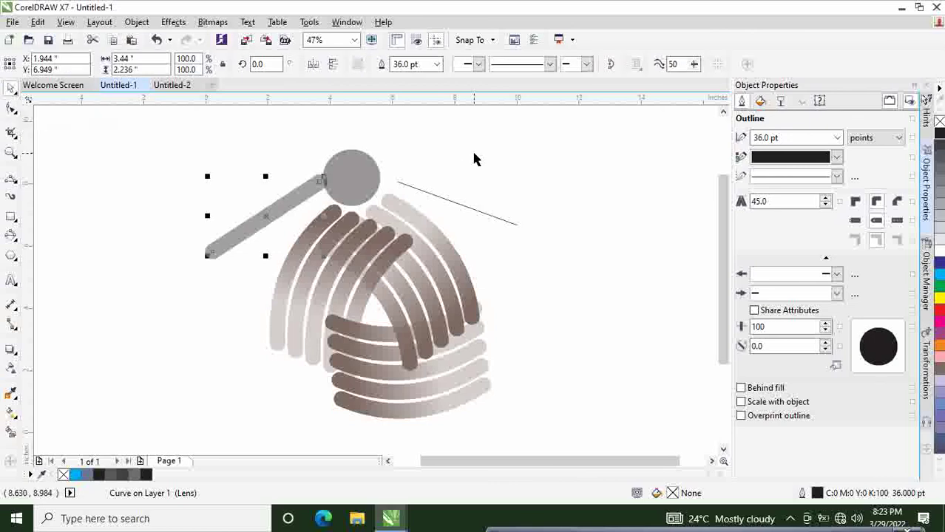
left_click(472, 149)
Step: Give the right slanted line a 36 pt outline with round caps and round corners
left_click(517, 223)
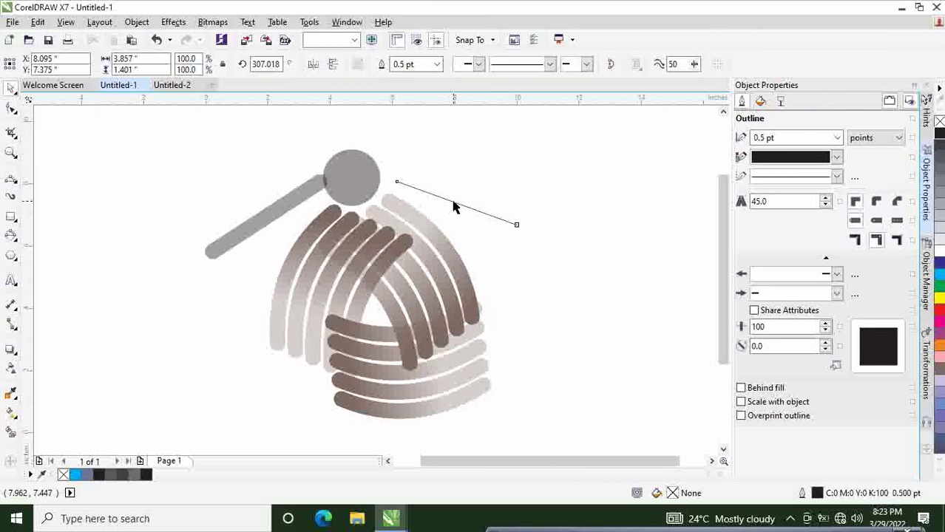
left_click(837, 138)
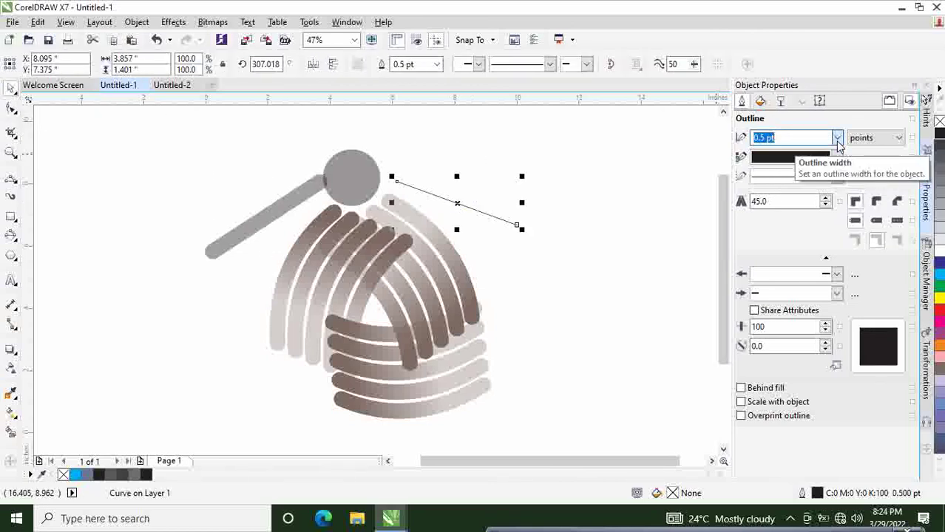
left_click(765, 297)
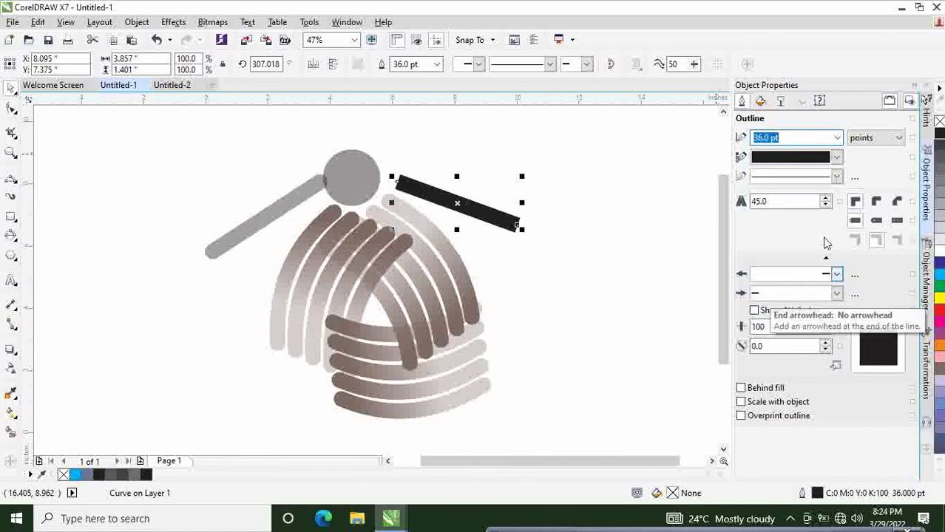
left_click(876, 220)
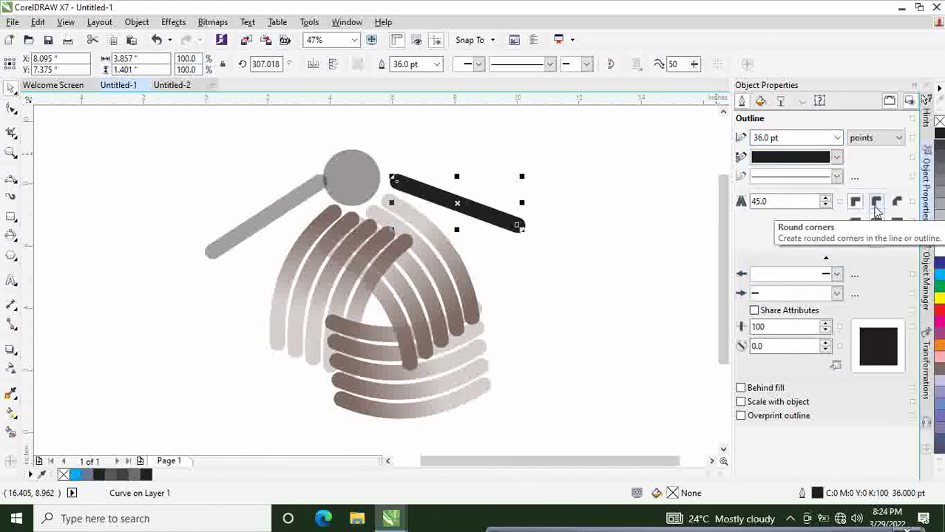
left_click(875, 201)
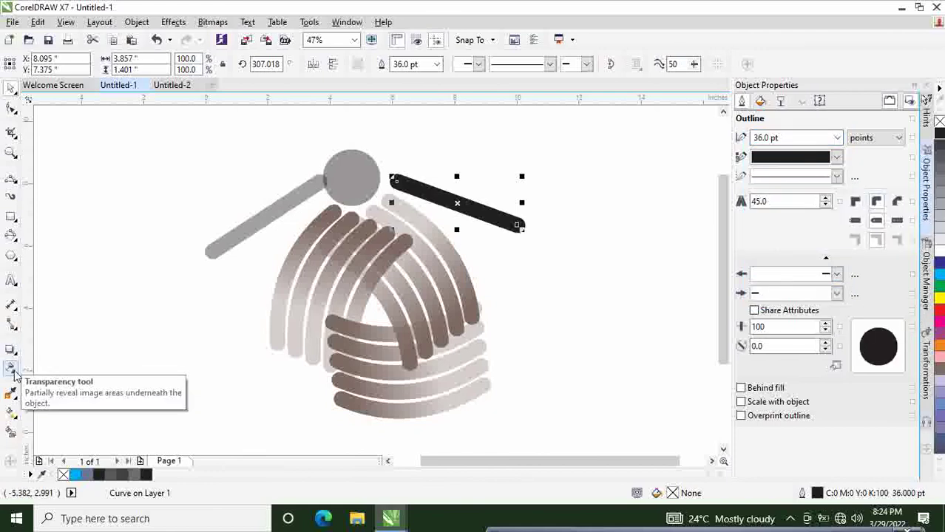
Step: Apply a uniform transparency of 52 to the right slanted line
left_click(12, 368)
left_click(444, 244)
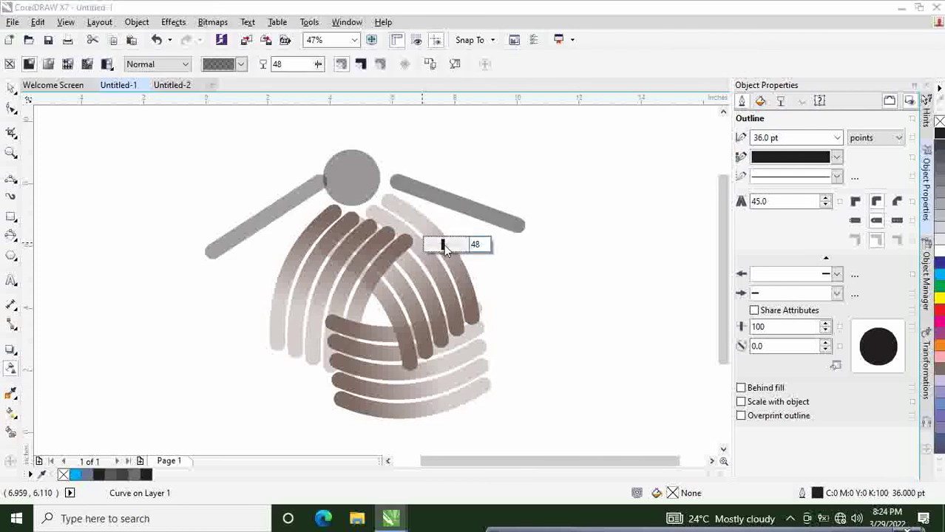
left_click_drag(444, 244, 446, 244)
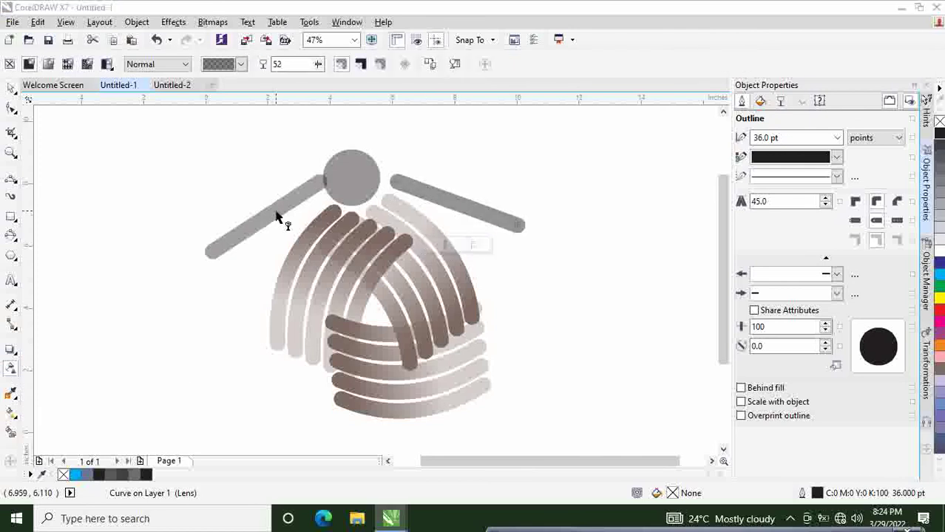
left_click(9, 90)
left_click(135, 236)
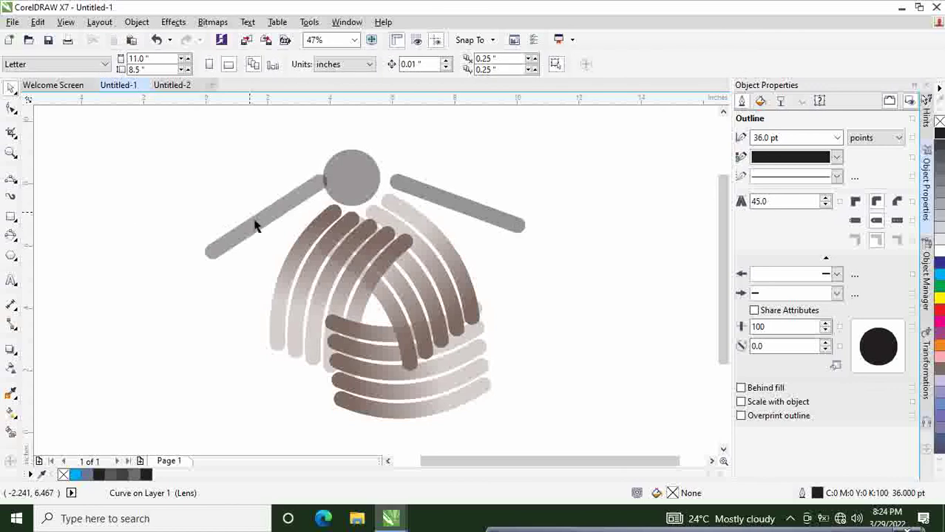
Step: Move both slanted lines down and outward from the circle, the left to about X 1.77, Y 6.49 in and the right to about X 8.34, Y 7.10 in
left_click(257, 221)
left_click_drag(242, 231, 243, 244)
left_click(412, 198)
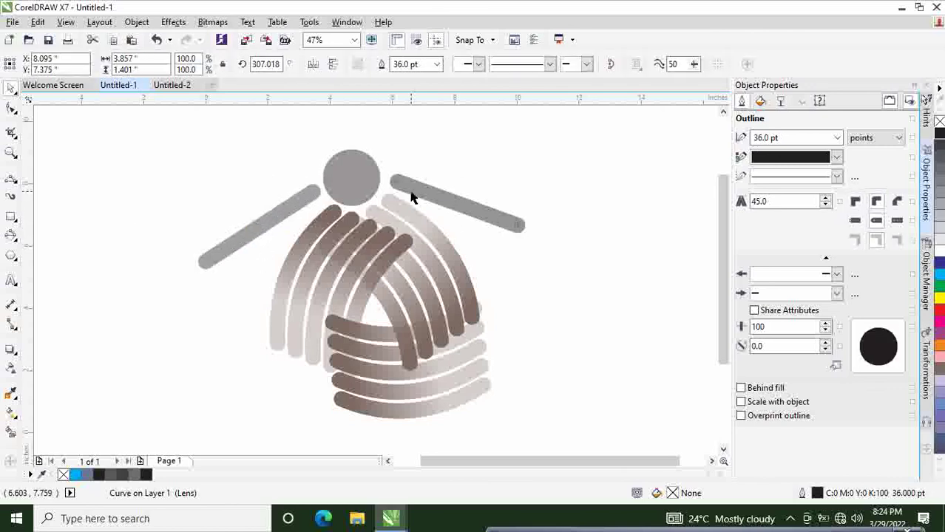
mouse_move(412, 198)
left_mouse_down()
mouse_move(402, 196)
mouse_move(431, 200)
mouse_move(432, 178)
mouse_move(427, 198)
left_mouse_up()
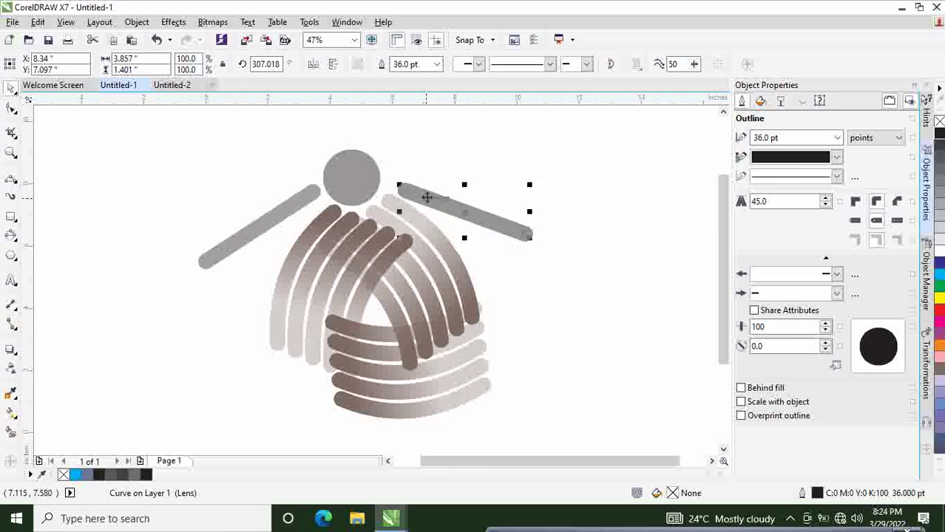
Step: Lower the left slanted line further to about X 1.59 and Y 6.16 in, and leave nothing selected
left_click(268, 222)
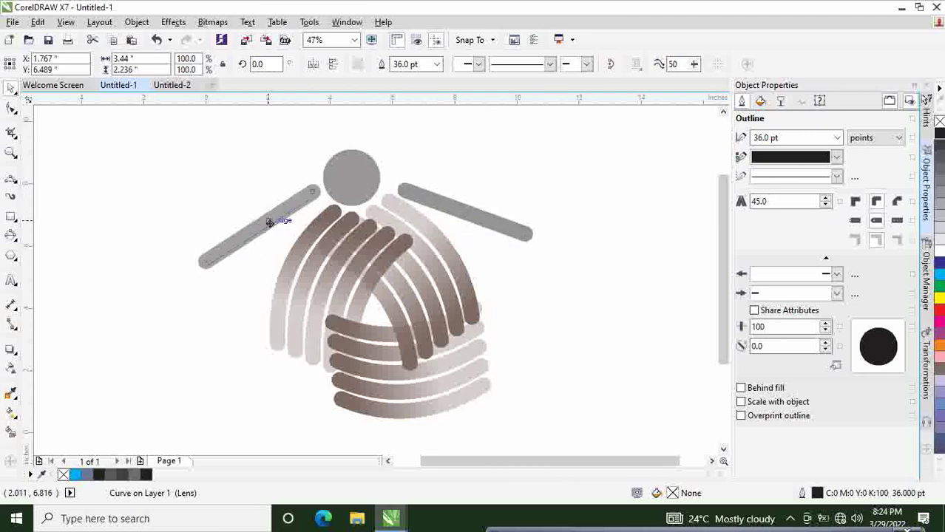
left_click_drag(267, 222, 267, 233)
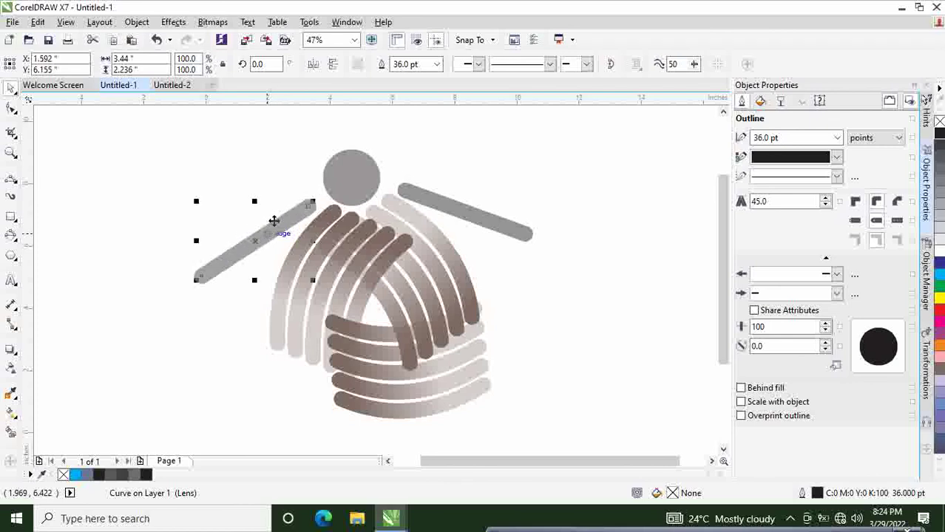
left_click(513, 130)
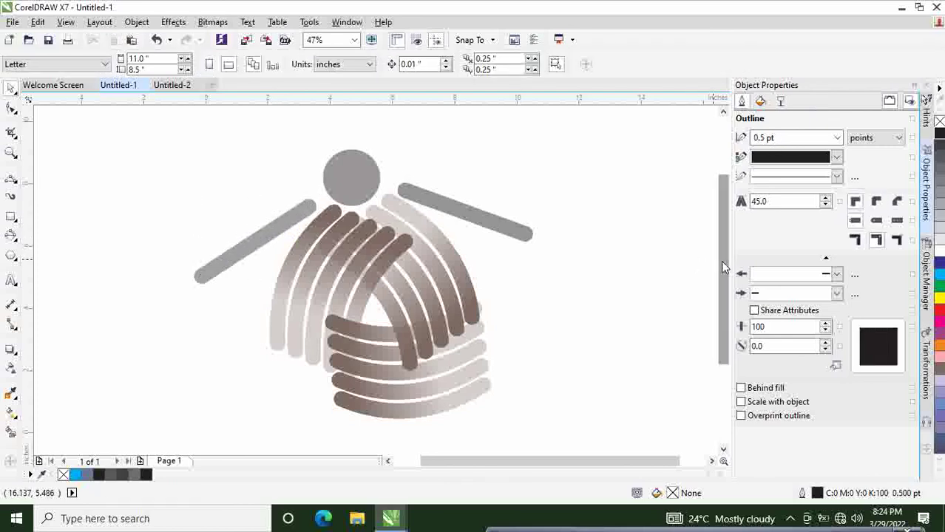
left_click_drag(722, 263, 722, 277)
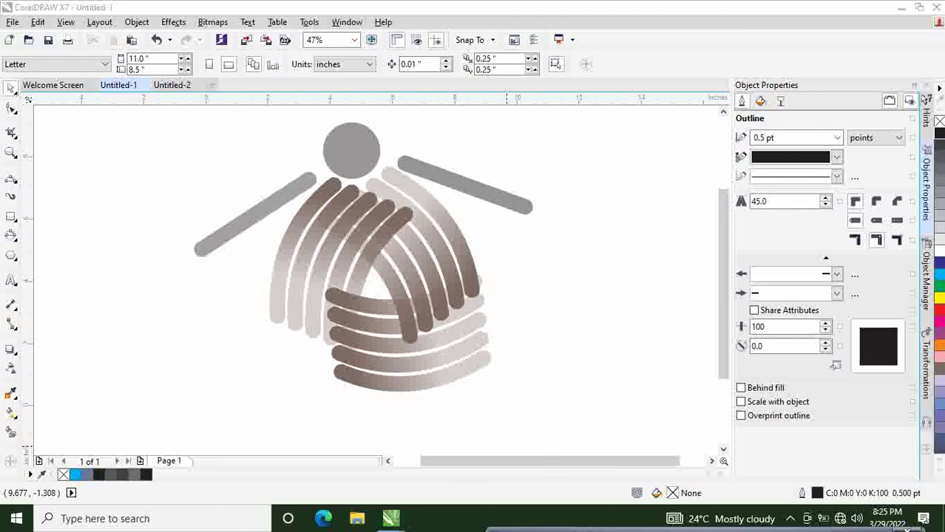
mouse_move(550, 463)
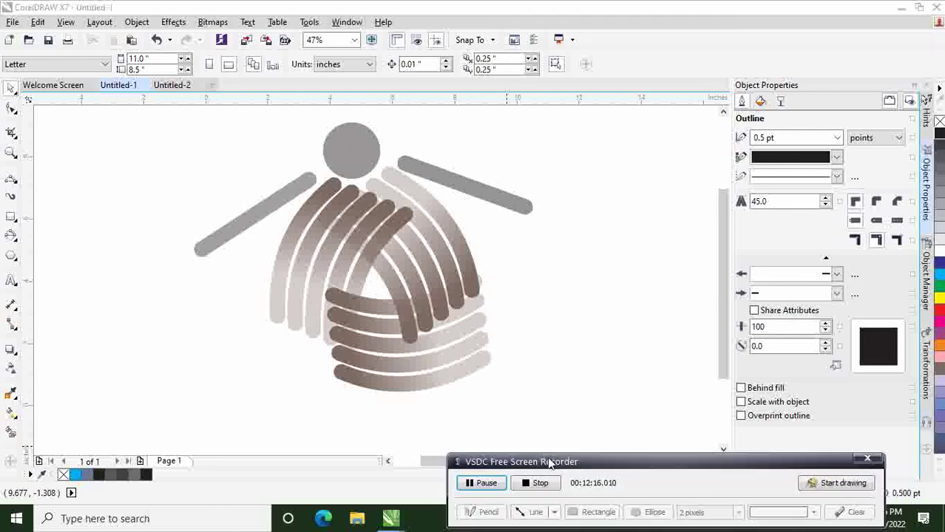